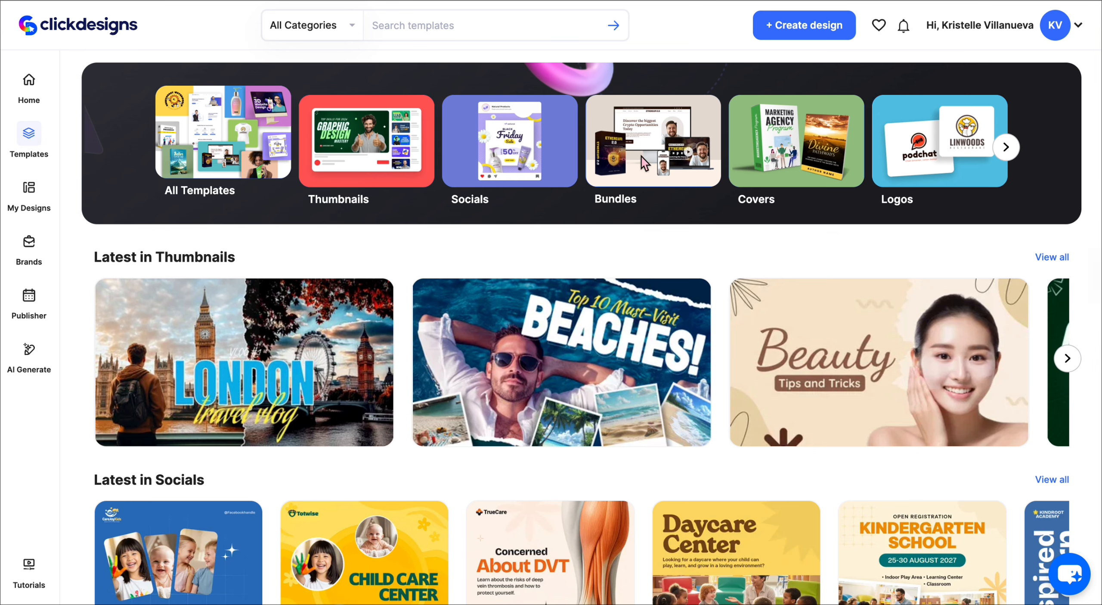
Open the Retirement Planning Newsletter template from the Newsletters section of the Covers category for editing.
left_click(759, 156)
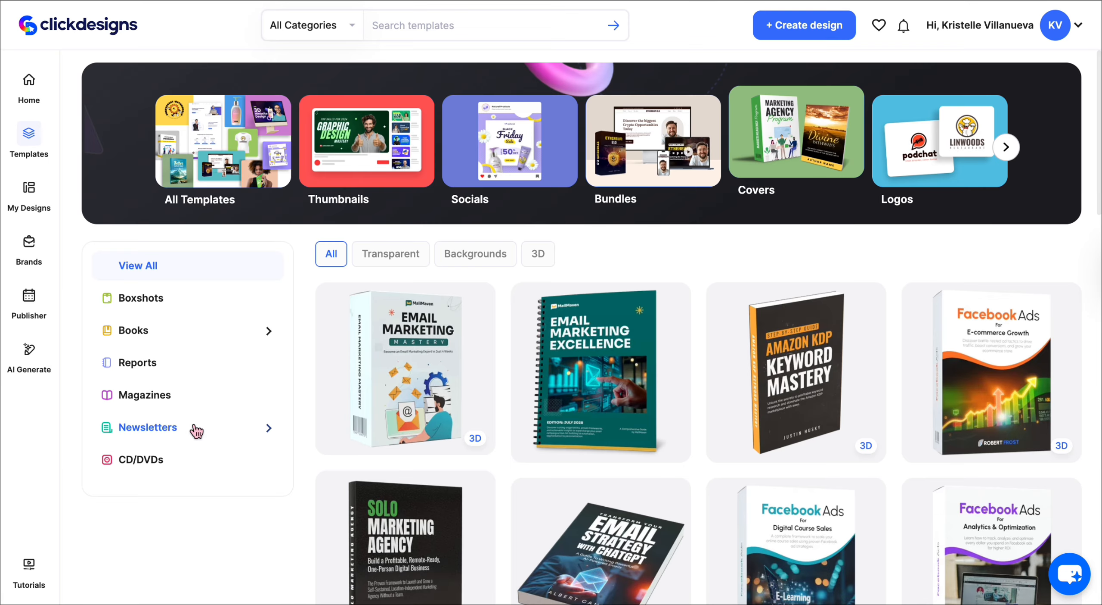
left_click(166, 428)
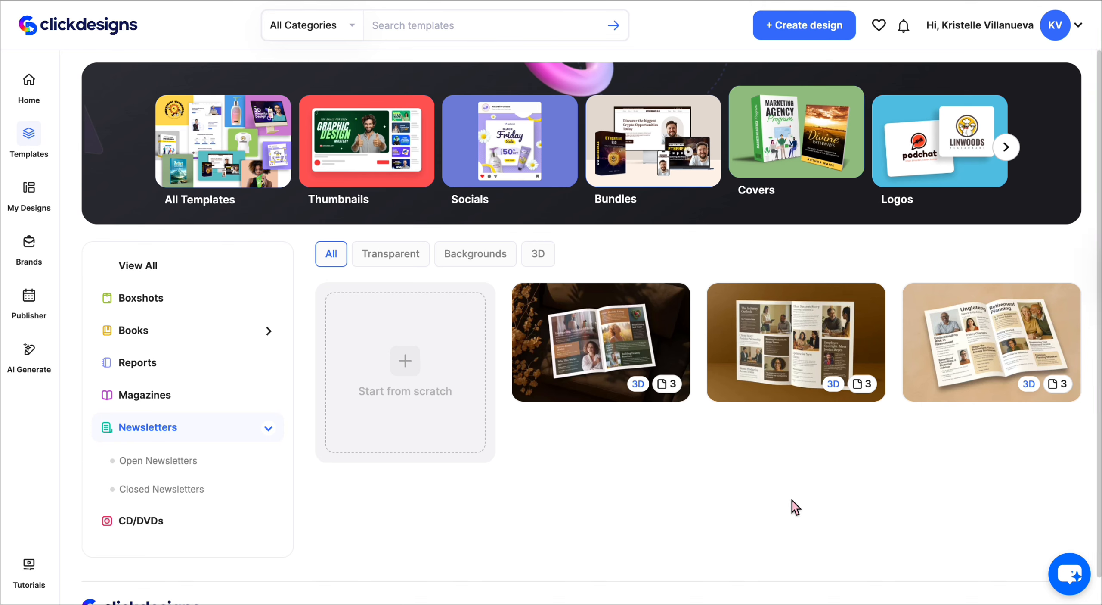
mouse_move(1001, 303)
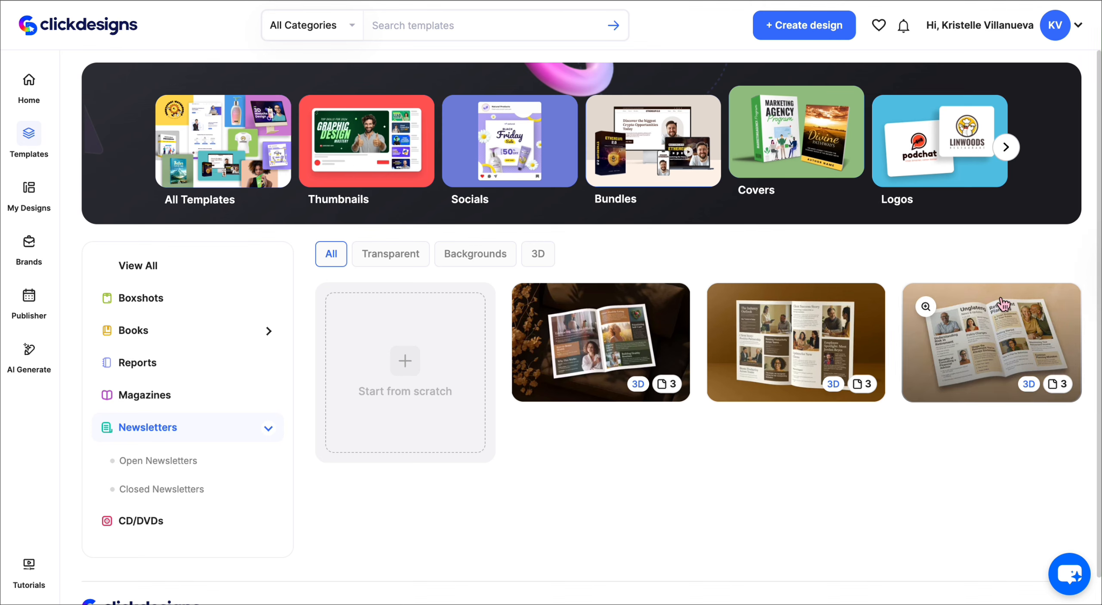
left_click(926, 307)
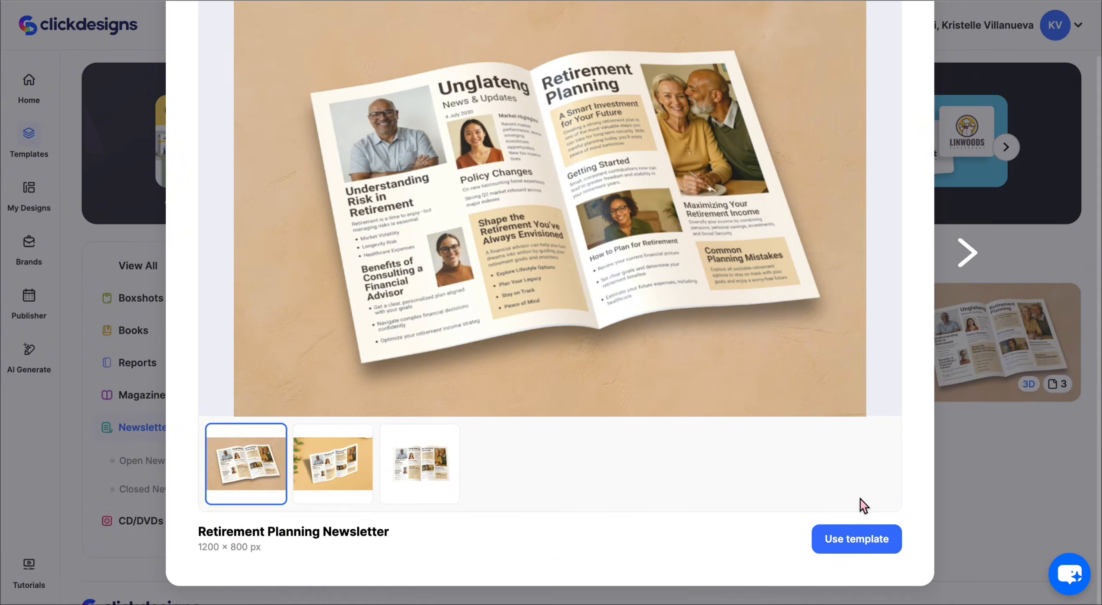
left_click(881, 539)
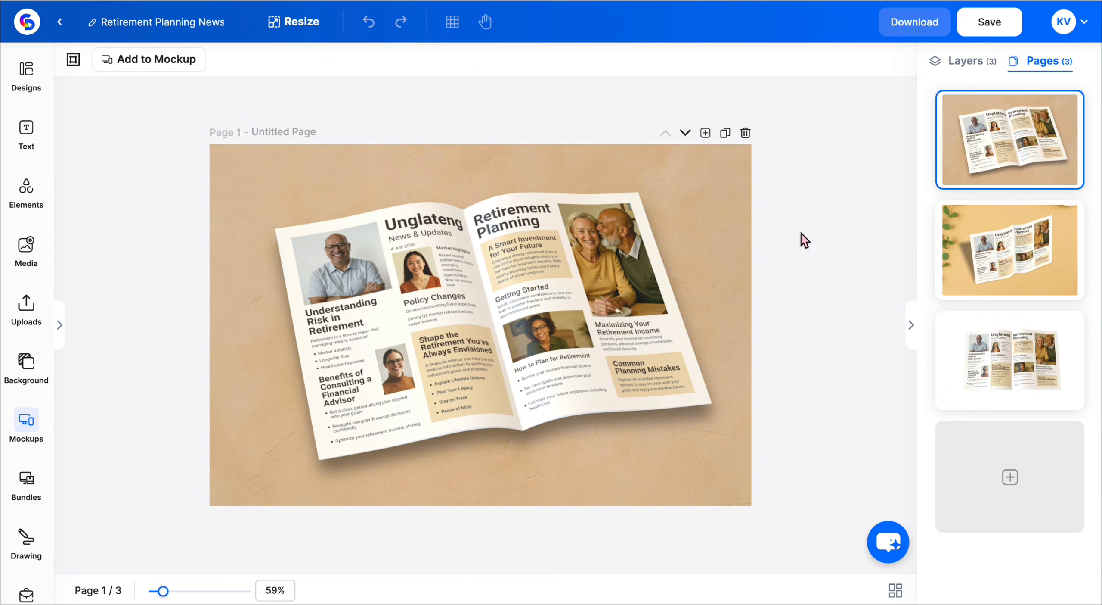
Open the Page artwork of the newsletter mockup on page 1 for editing.
left_click(316, 266)
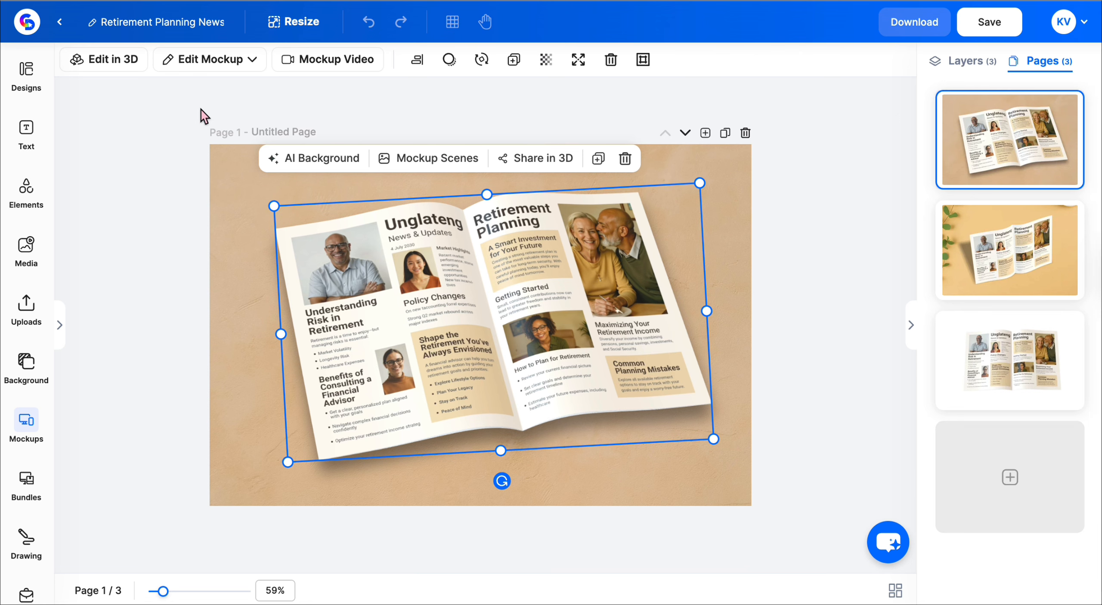
left_click(177, 66)
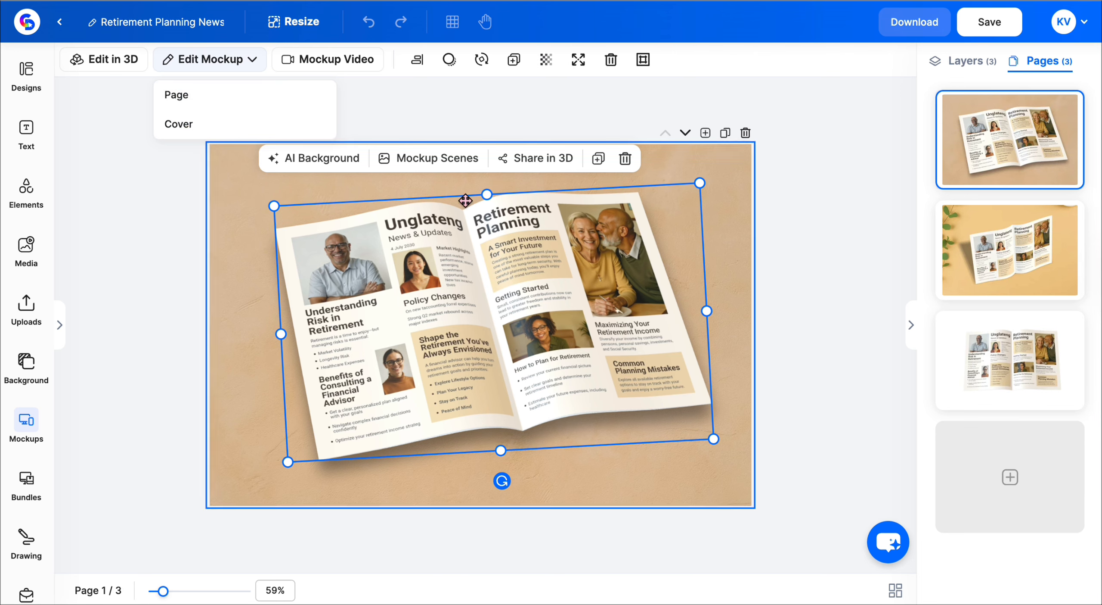
left_click(175, 97)
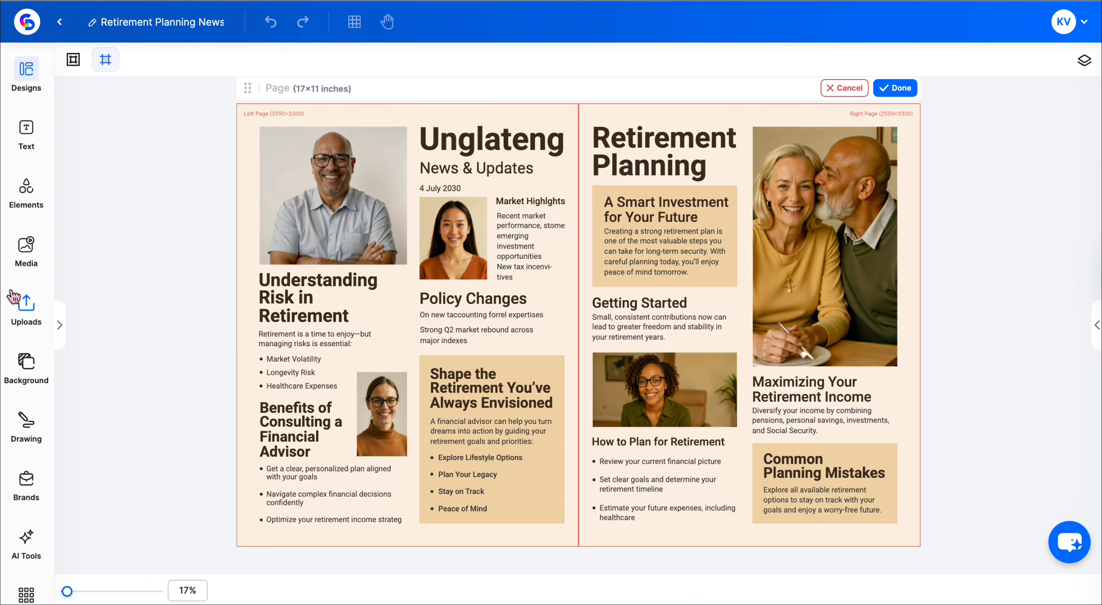
Set the newsletter spread's background to a solid light pink, #FFF5FD.
left_click(26, 364)
left_click_drag(87, 306, 241, 307)
left_click_drag(78, 182, 77, 173)
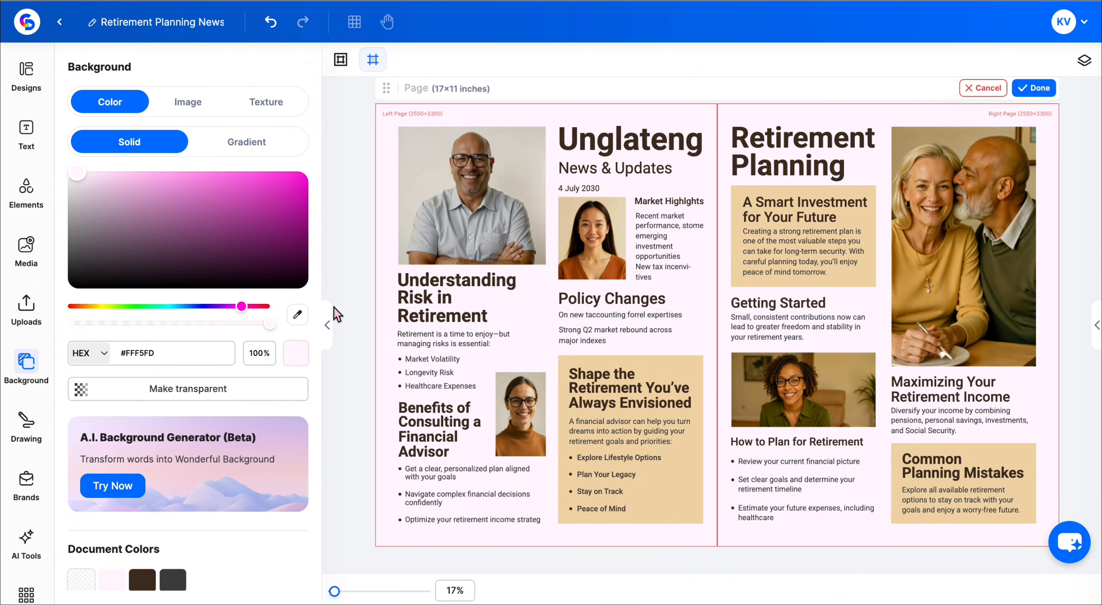
Recolor the three tan text boxes on the newsletter spread to pink, #F3BFE4.
left_click(328, 323)
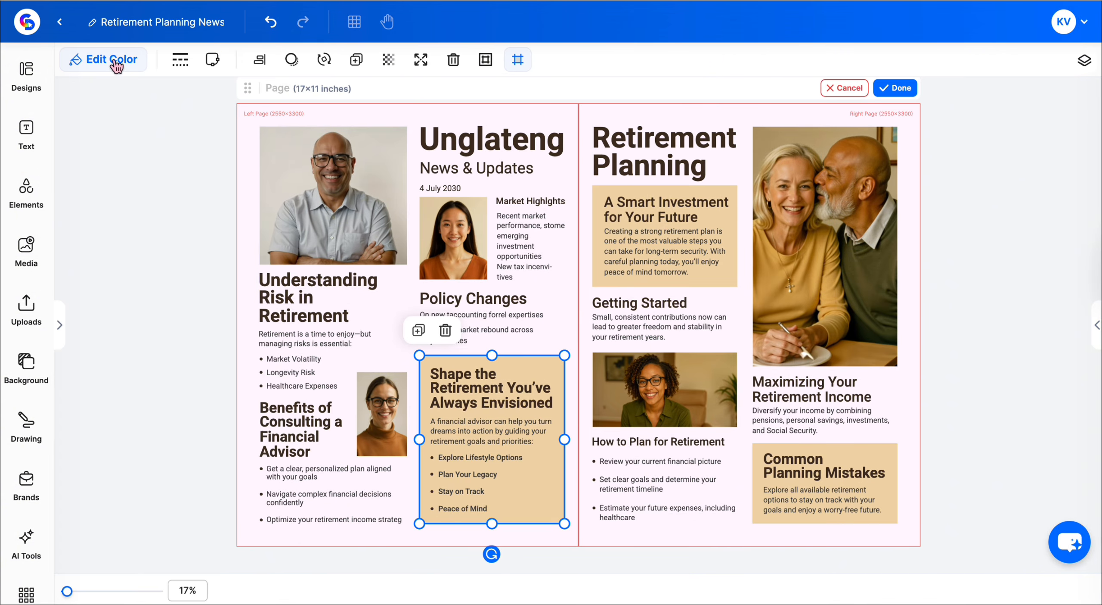
left_click(115, 65)
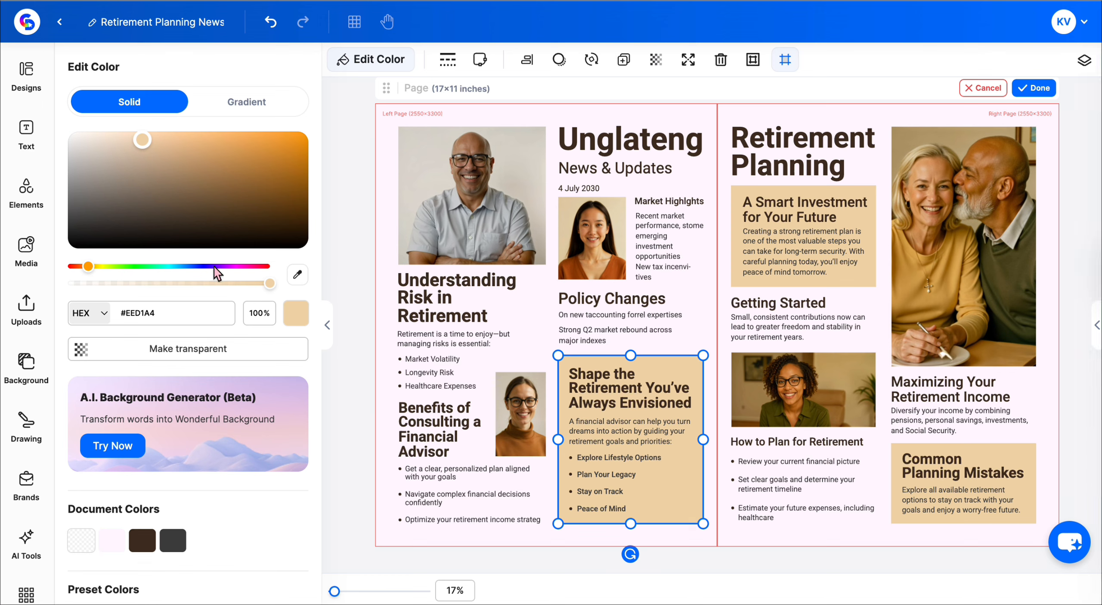
left_click_drag(88, 266, 248, 271)
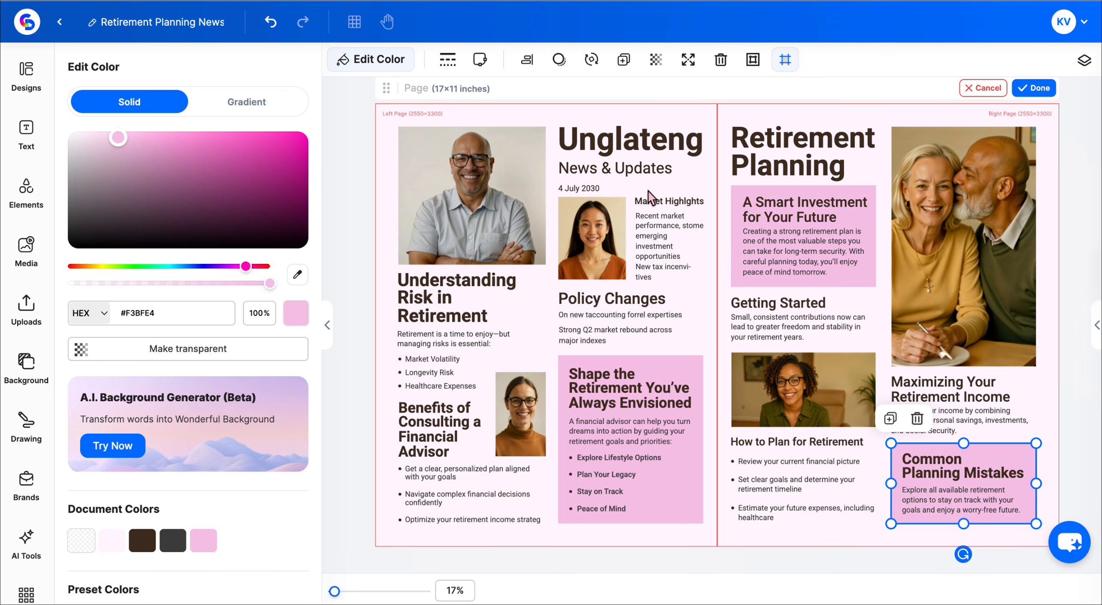
Change the newsletter's headings and most of its body text from Roboto to the uploaded font Gucina Medium.
left_click(598, 142)
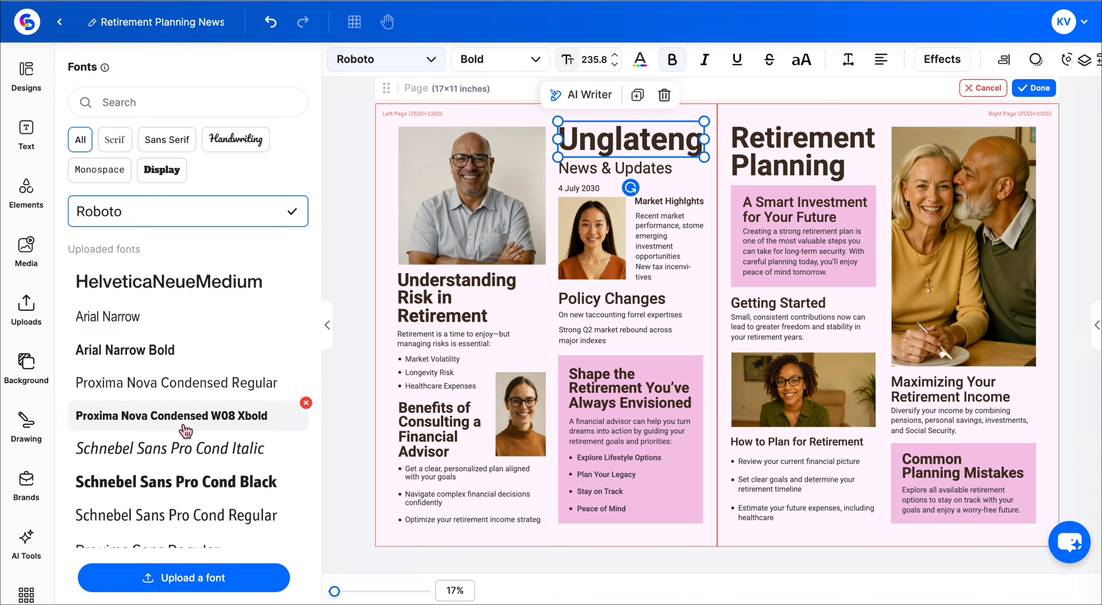
scroll(185, 413, "down", 8)
scroll(218, 357, "down", 4)
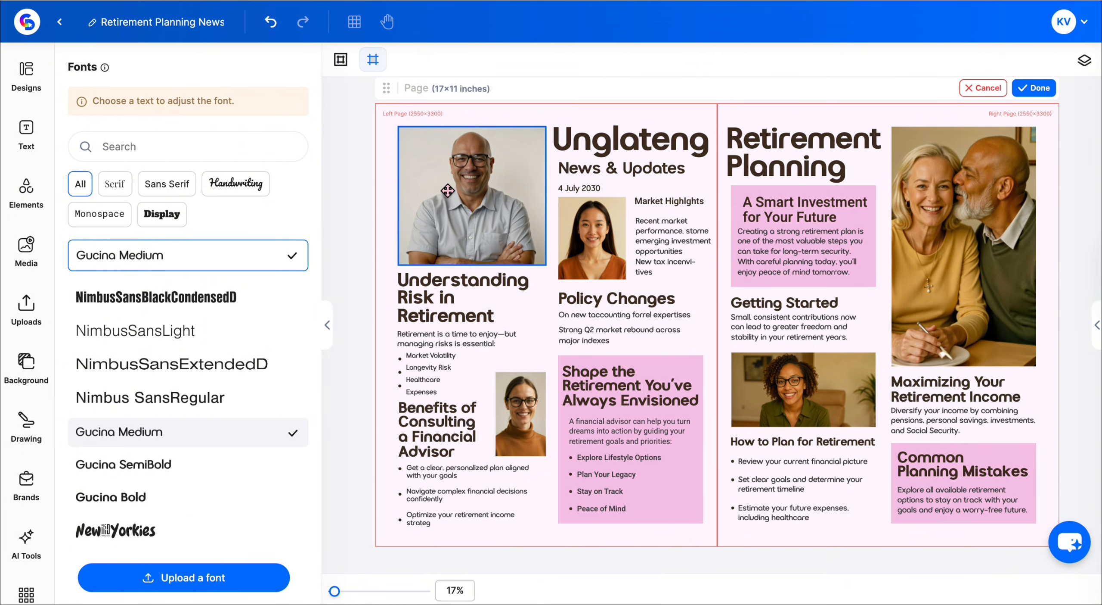
Apply the Grayscale filter to the photo of the man above the Understanding Risk in Retirement article.
left_click(449, 191)
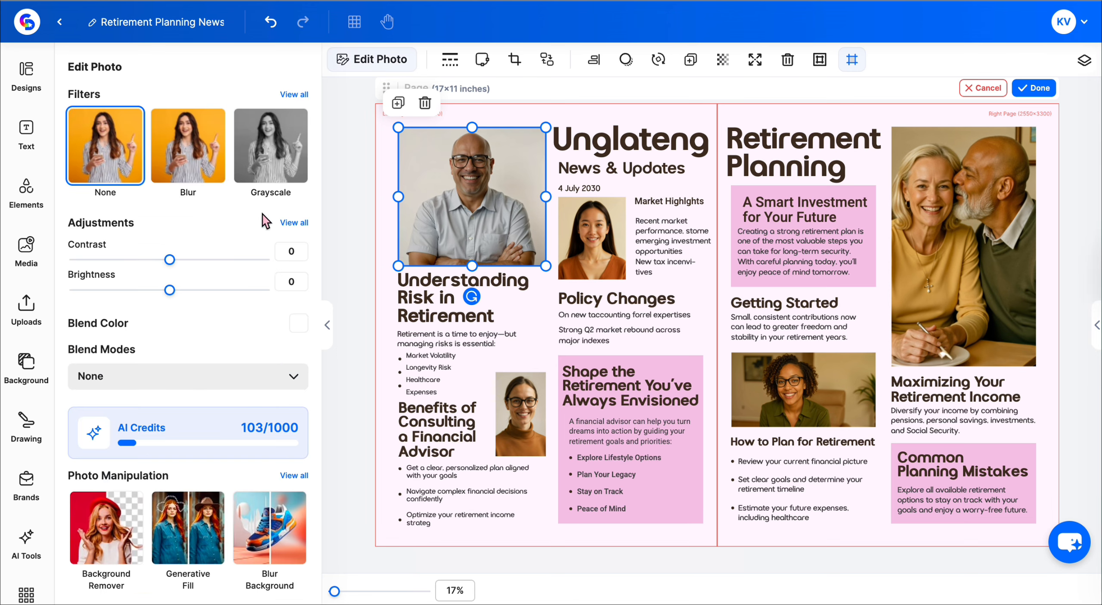
left_click(293, 226)
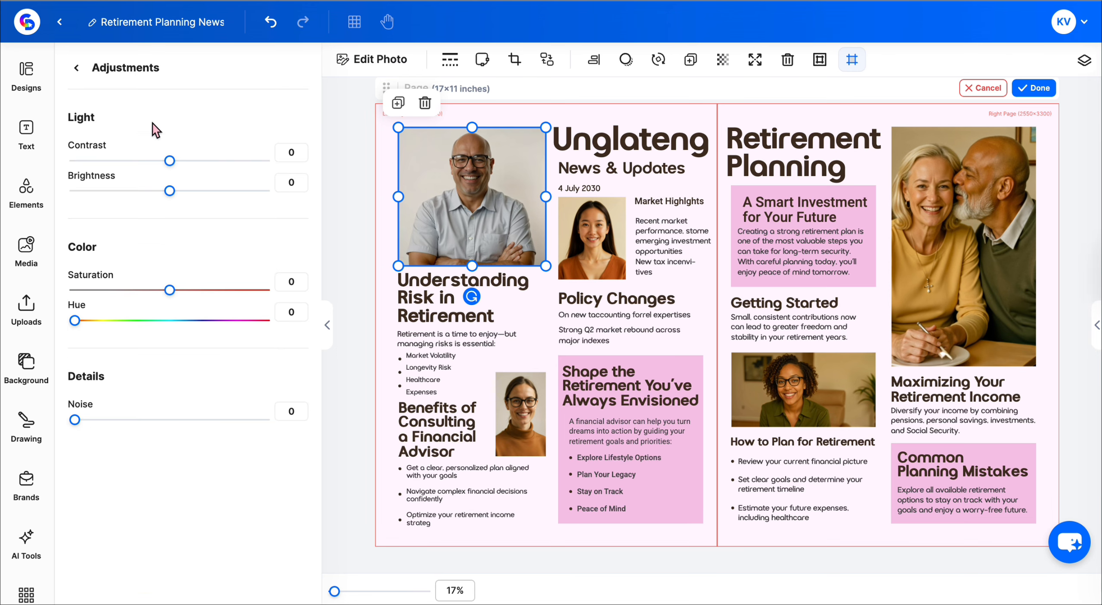
left_click(77, 68)
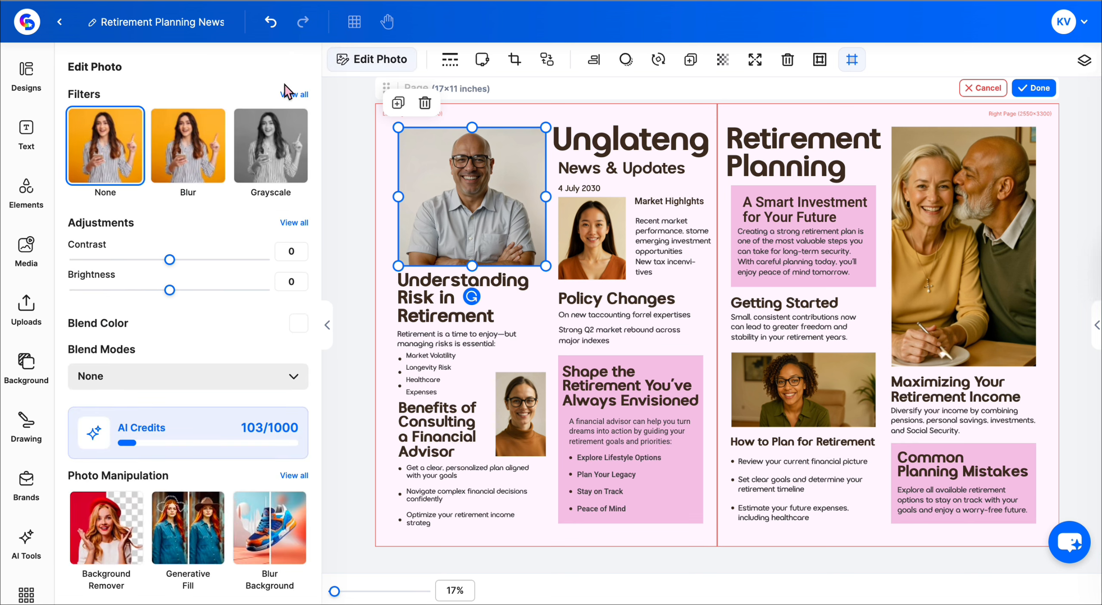
left_click(291, 95)
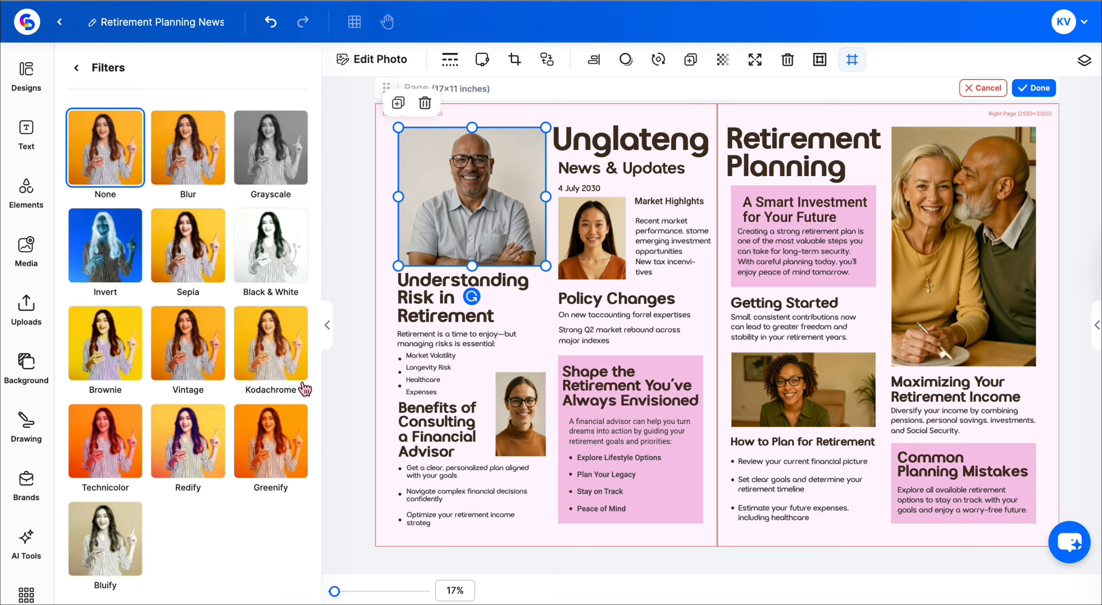
left_click(275, 159)
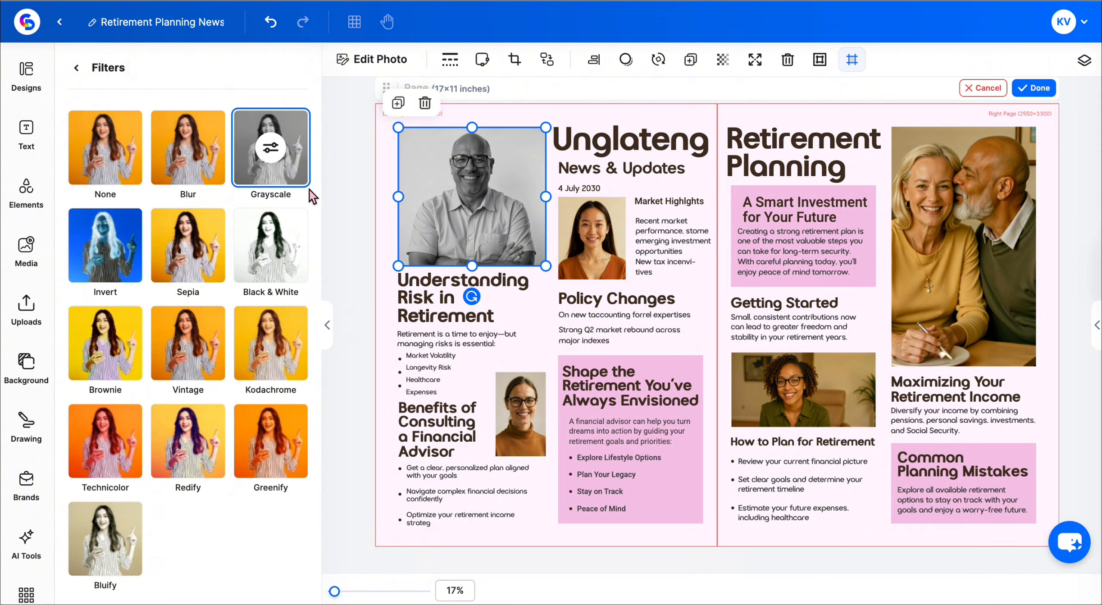
Turn the remaining newsletter photos grayscale, using Average mode for the woman beside Market Highlights, and apply the edited artwork to the mockup.
left_click(588, 247)
left_click(276, 145)
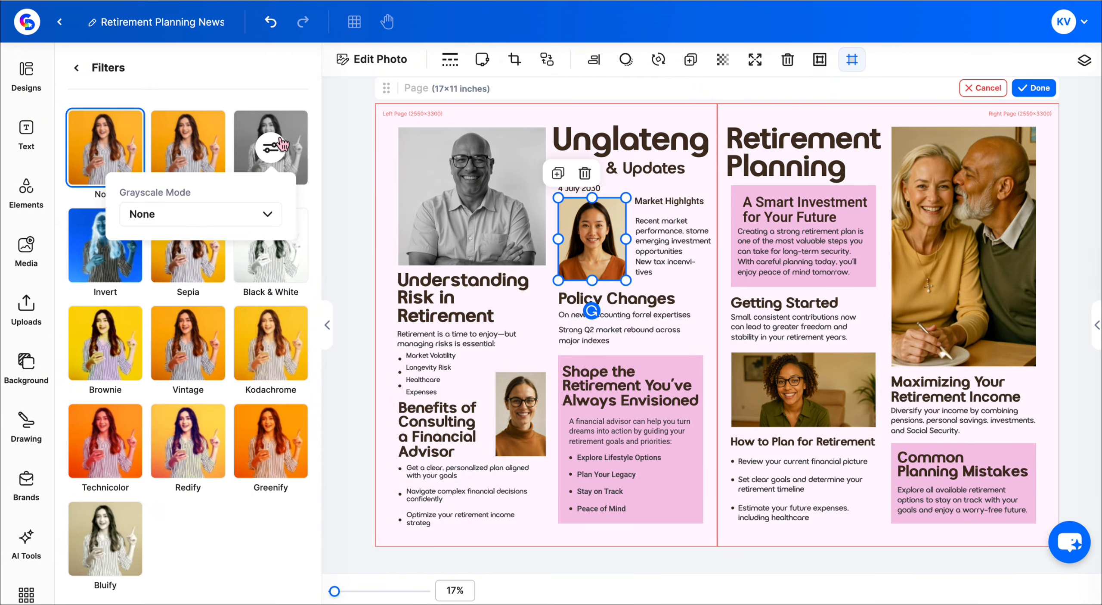
left_click(249, 218)
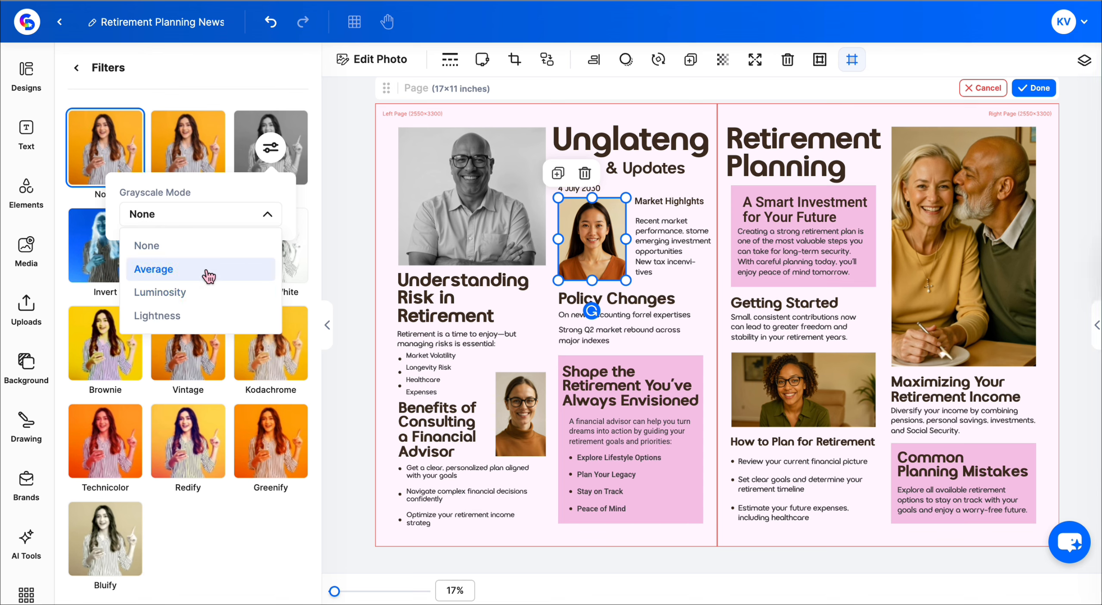
left_click(207, 269)
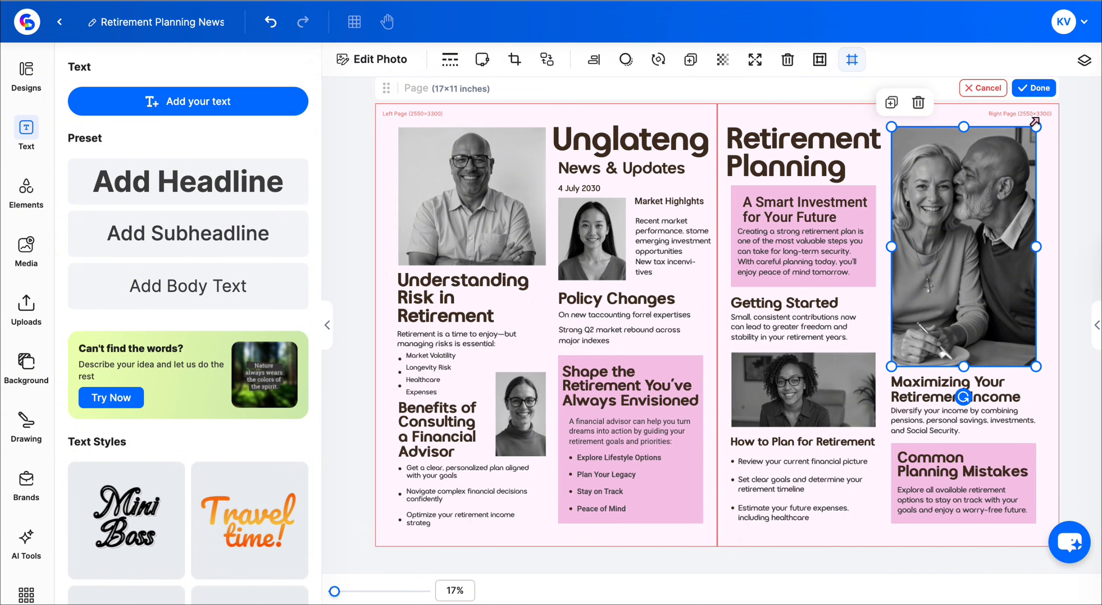
left_click(1040, 90)
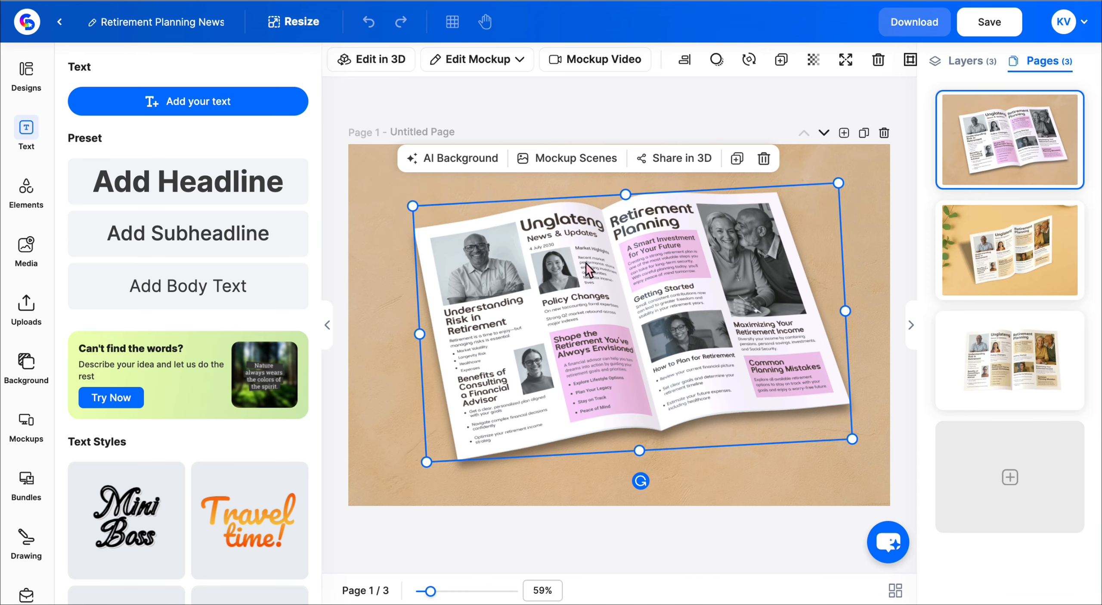
Examine the newsletter mockups on pages 2 and 3 and their options for editing the page and cover artwork.
left_click(1021, 241)
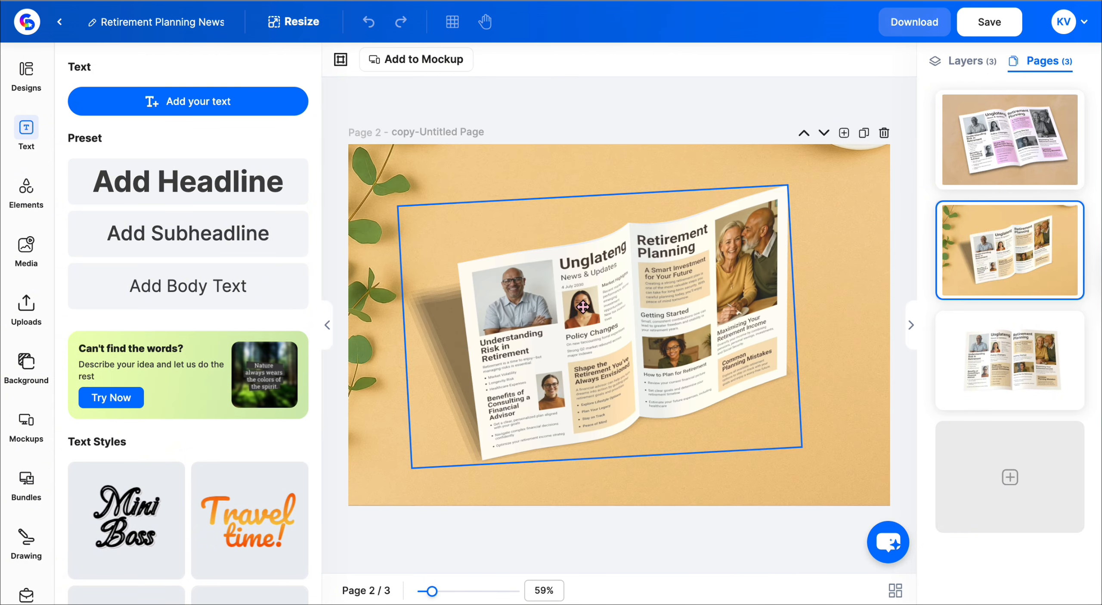
left_click(583, 306)
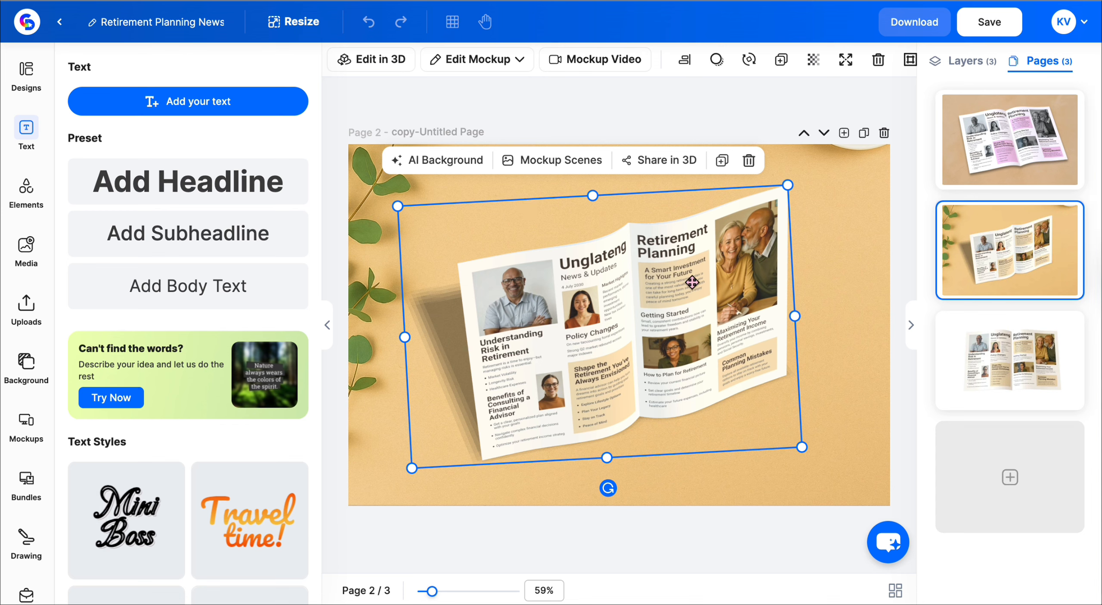
left_click(481, 65)
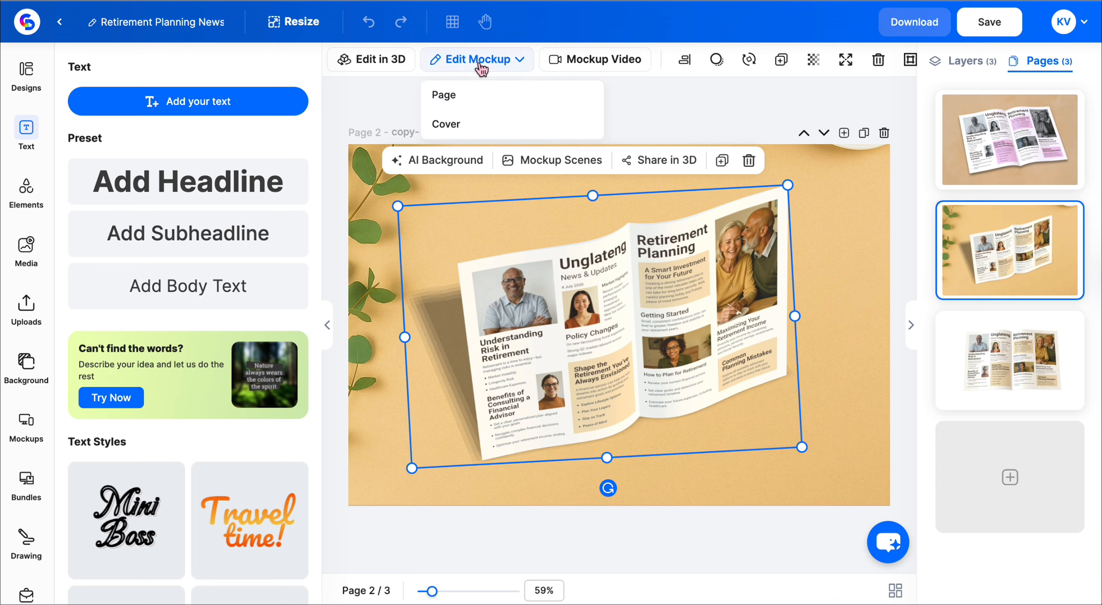
left_click(818, 257)
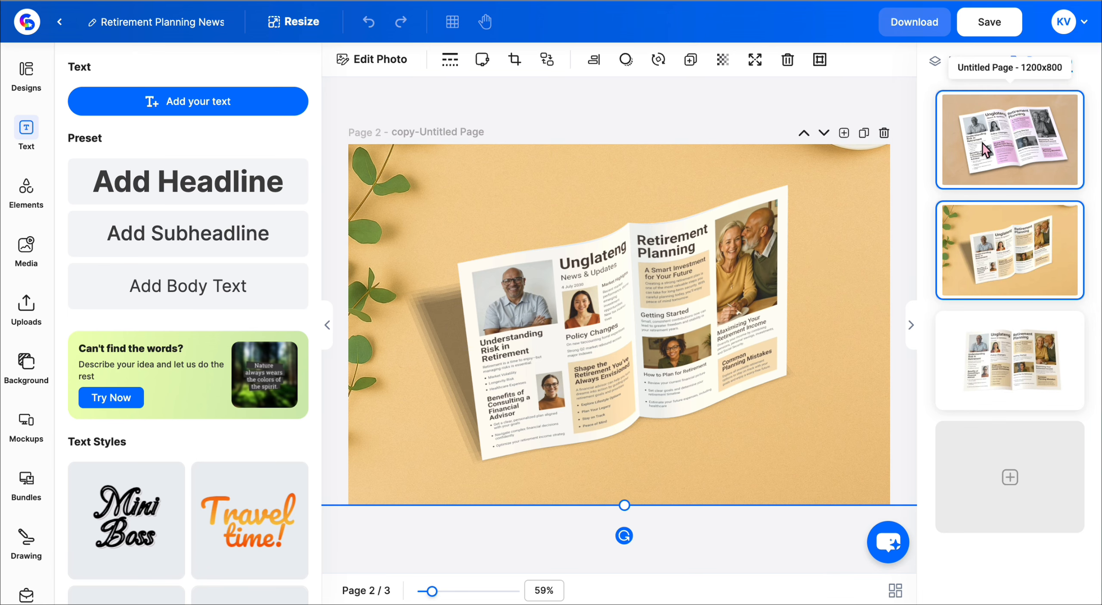
left_click(1011, 376)
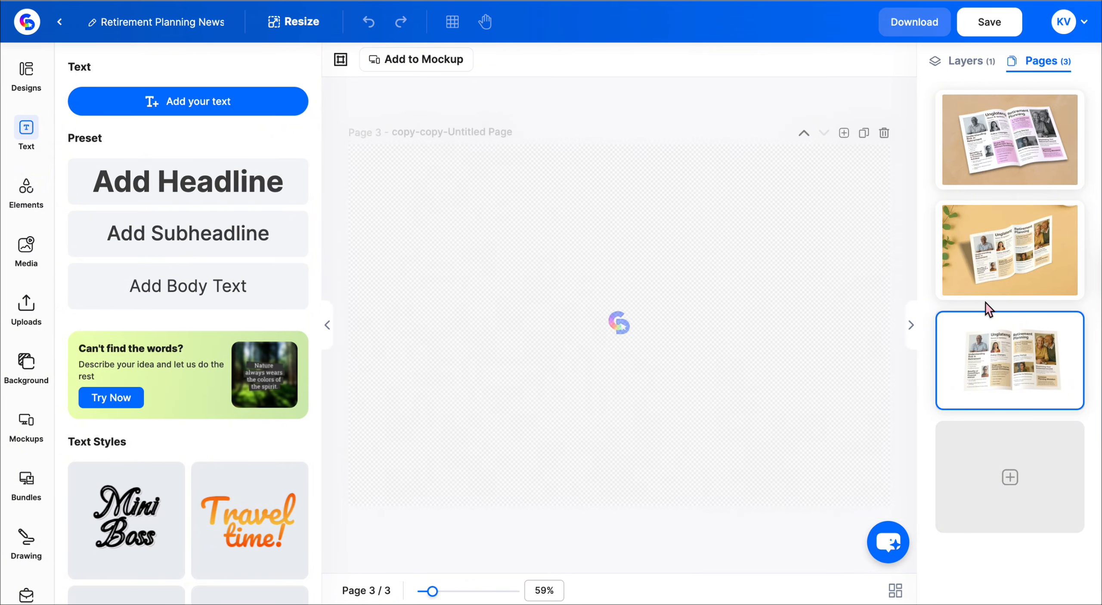
left_click(728, 254)
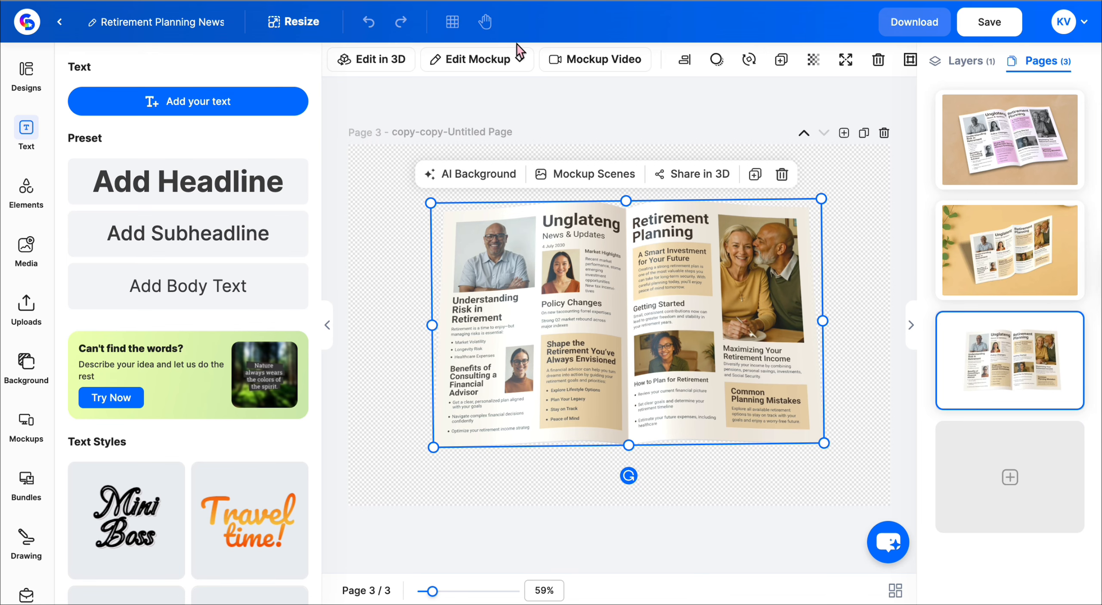
left_click(501, 61)
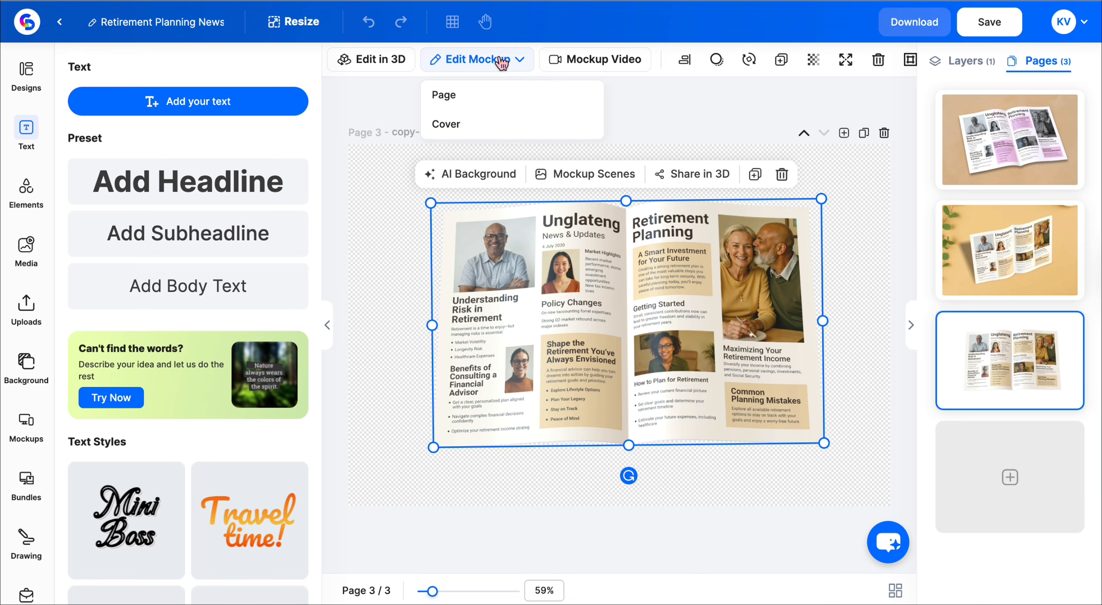
left_click(470, 102)
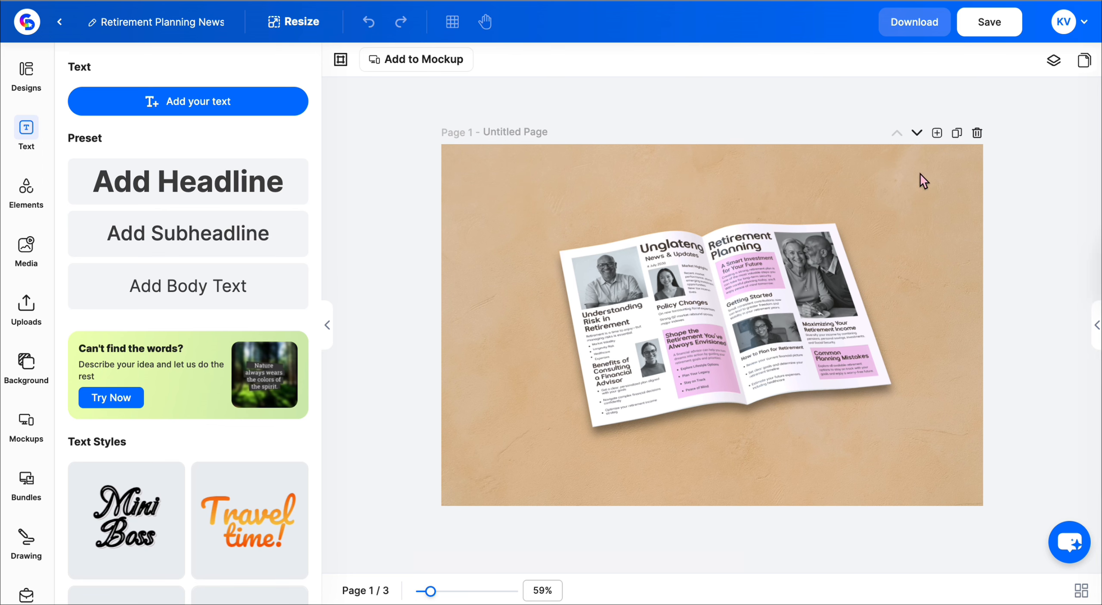
Set the blue-to-pink image from the Gradients collection as page 1's background and delete the tan backdrop photo.
left_click(495, 180)
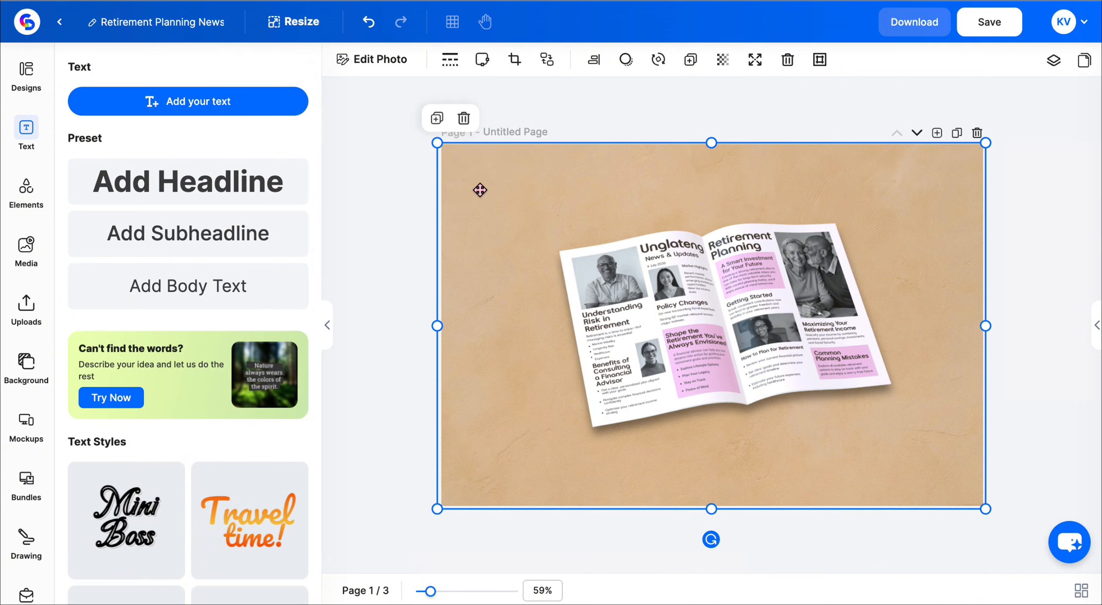
left_click(33, 369)
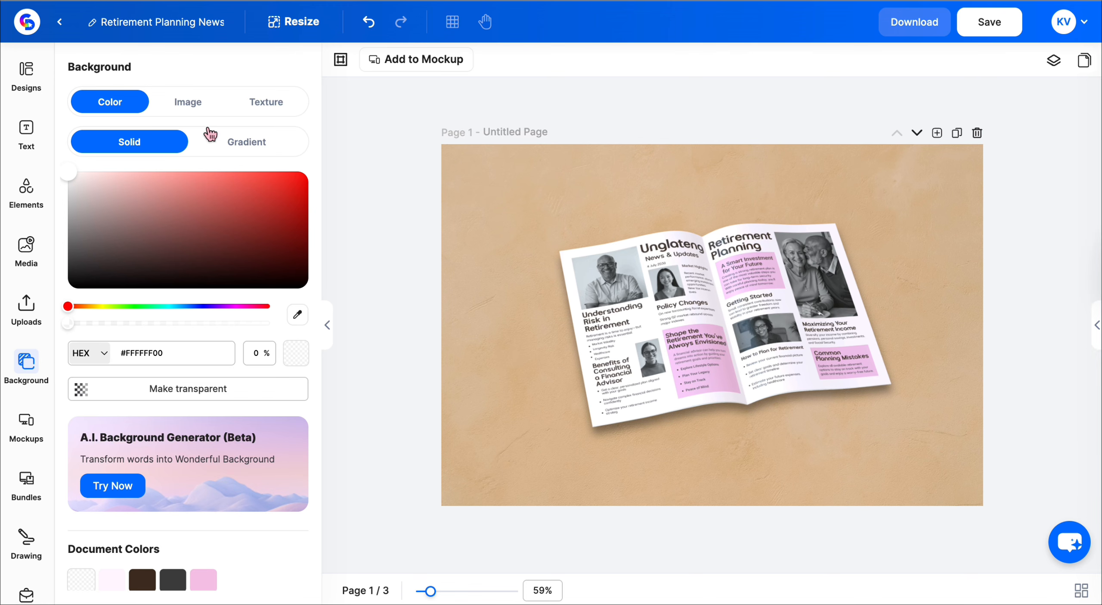
left_click(211, 107)
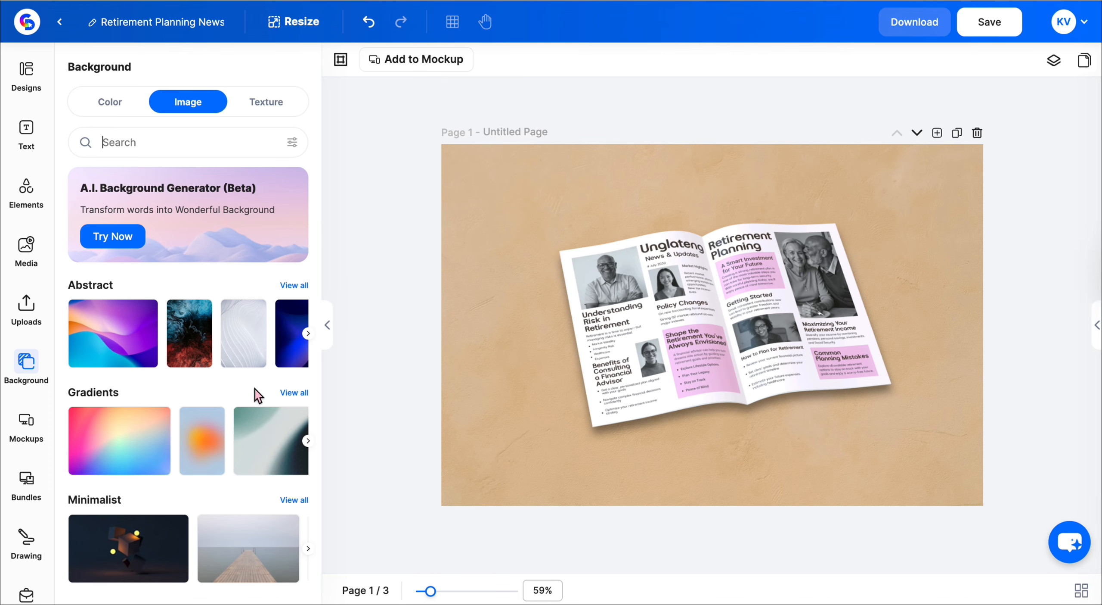
left_click(297, 393)
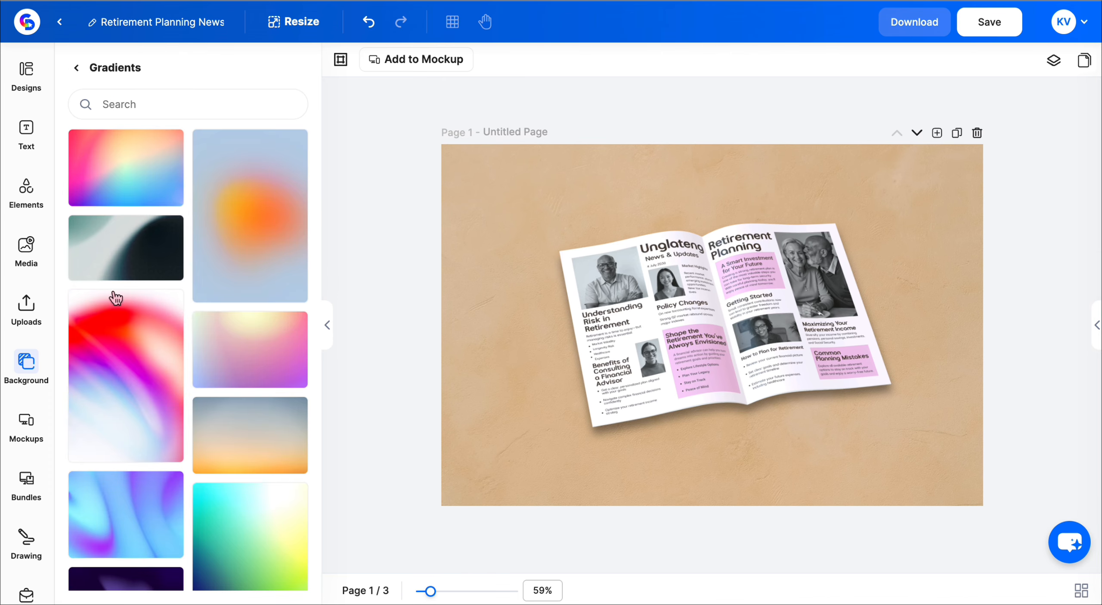
scroll(184, 414, "down", 3)
scroll(246, 438, "down", 10)
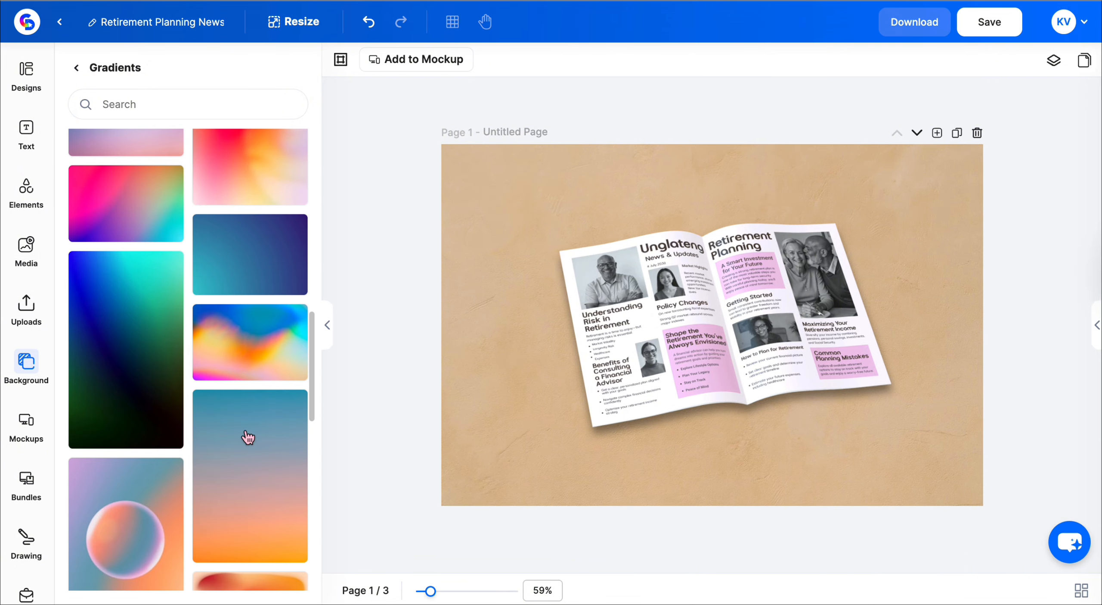
scroll(248, 437, "down", 5)
scroll(246, 438, "up", 8)
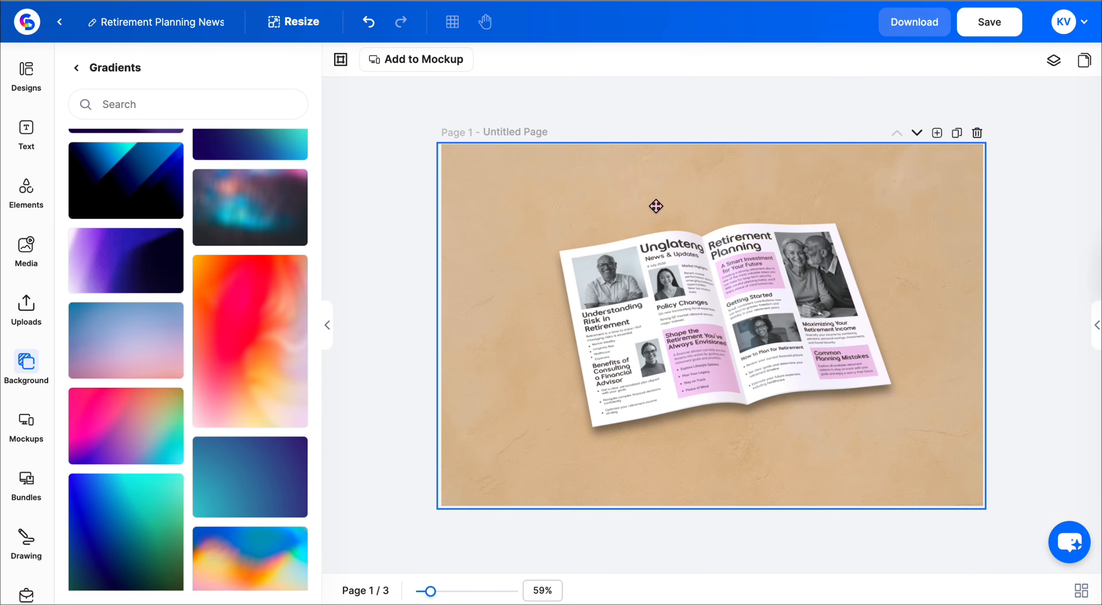
left_click(555, 193)
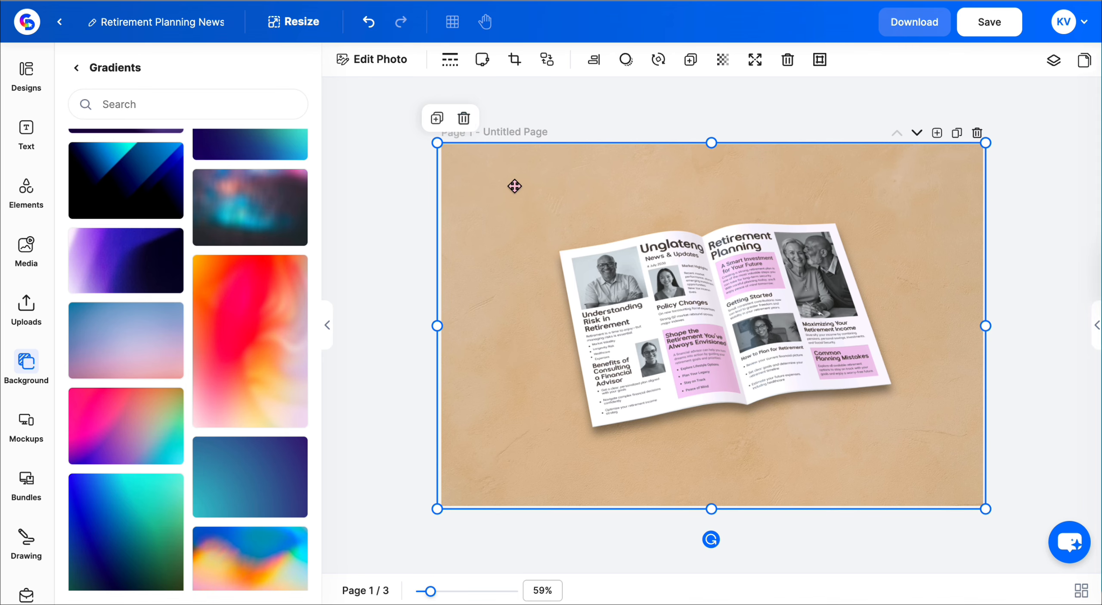
left_click(465, 119)
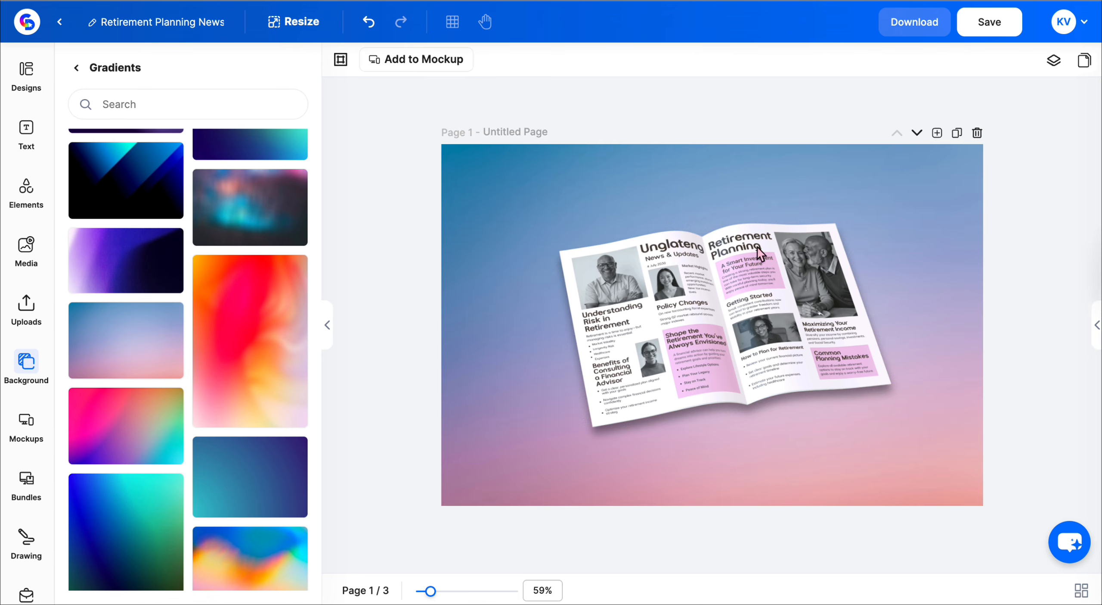
Edit the gradient background image, setting its brightness to 107 and its contrast to 68.
scroll(261, 236, "up", 5)
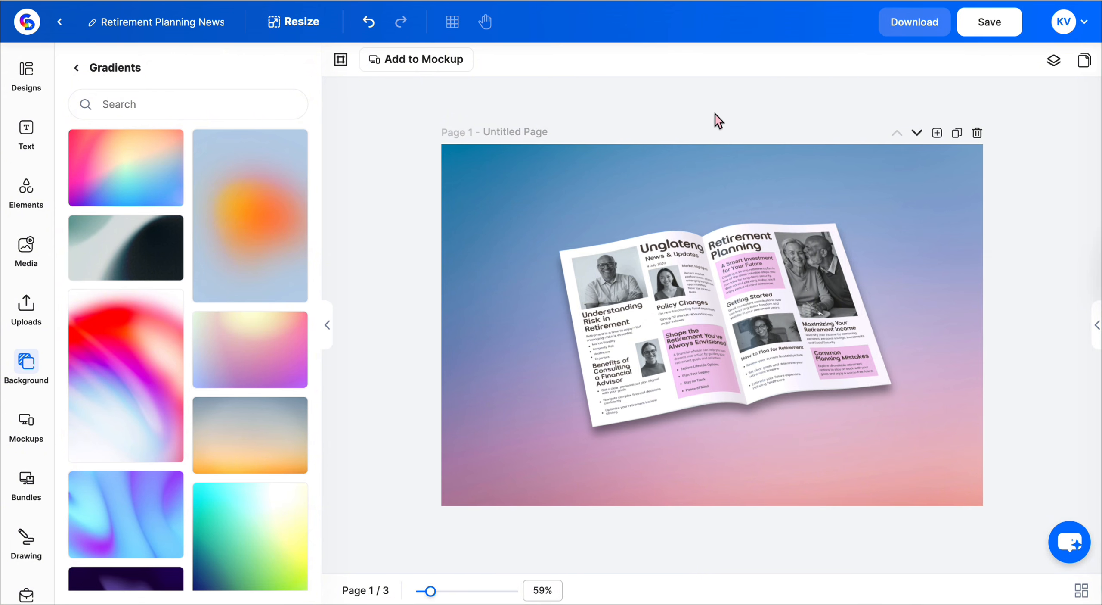
left_click(77, 68)
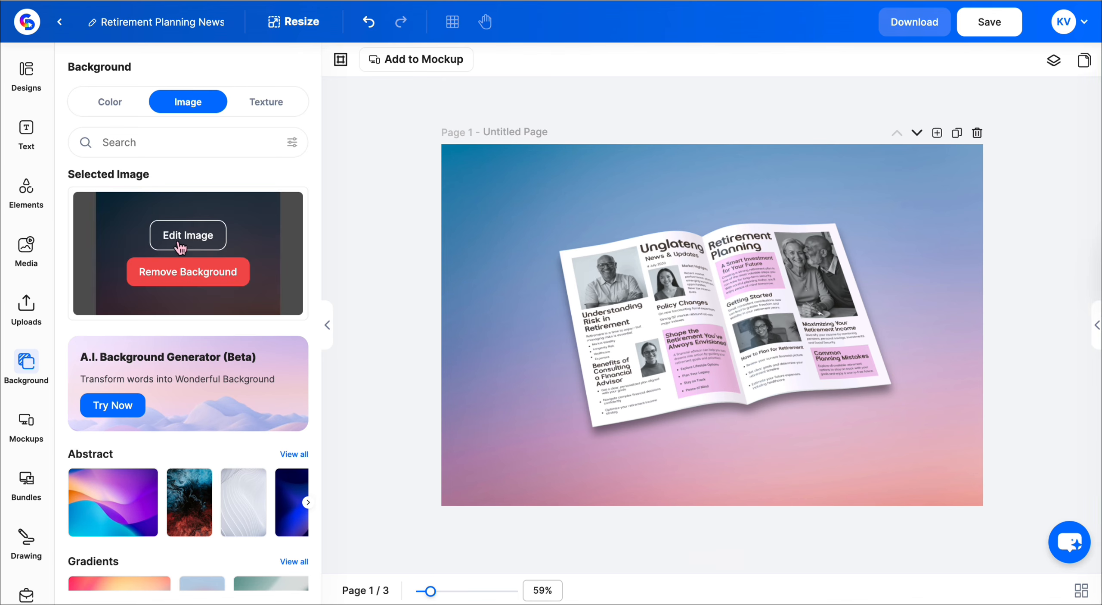
left_click(181, 242)
scroll(161, 301, "down", 5)
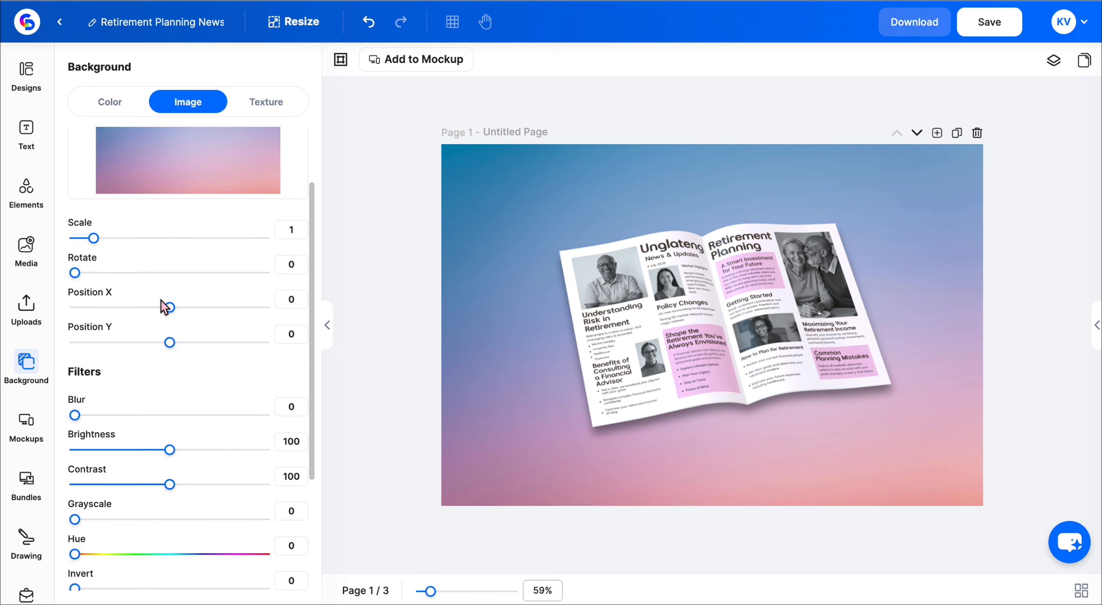
scroll(172, 351, "down", 2)
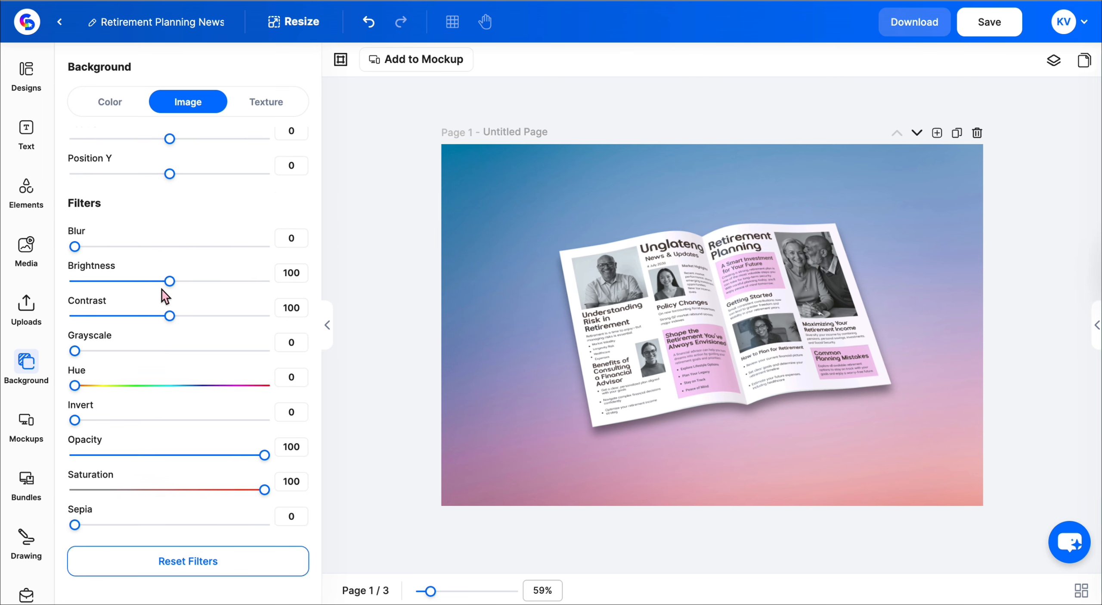
left_click_drag(171, 285, 138, 316)
scroll(177, 288, "up", 7)
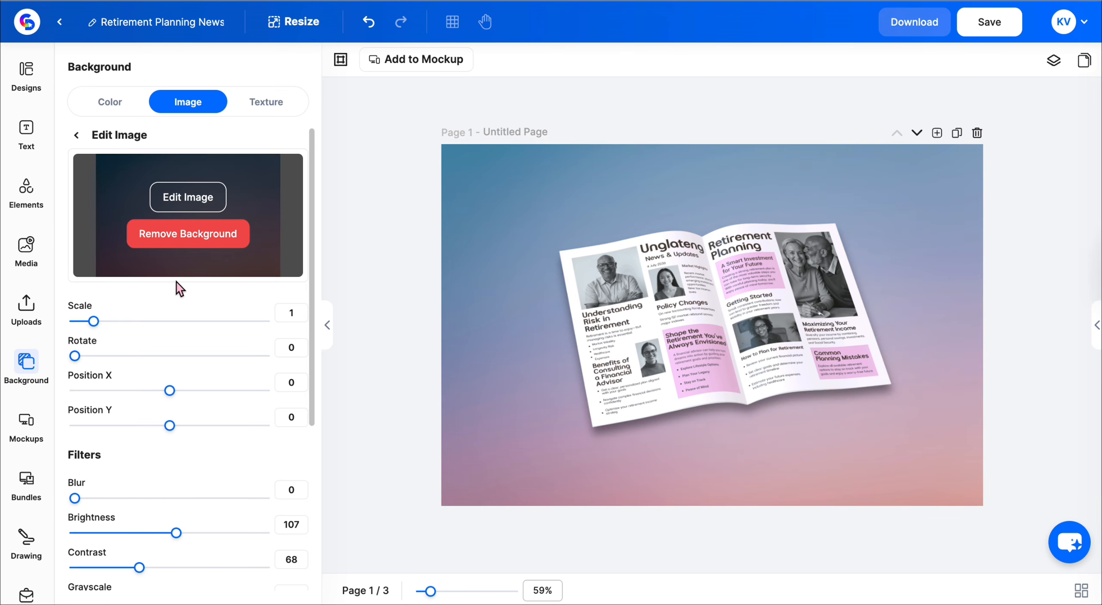
Enlarge the newsletter mockup on page 1 and recentre it over the gradient background.
left_click(27, 71)
left_click(631, 389)
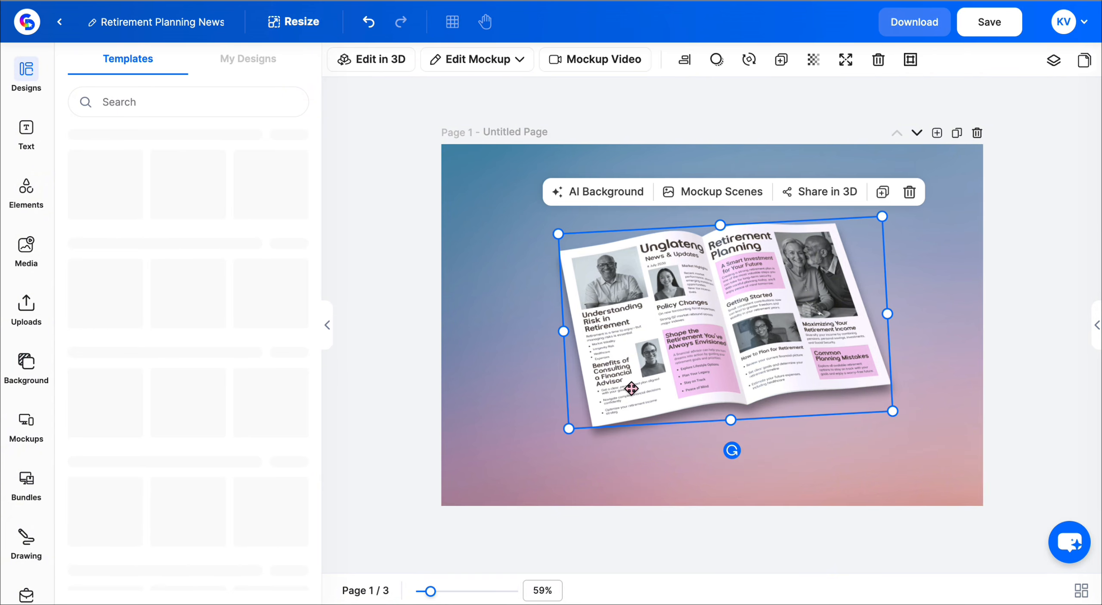
left_click_drag(895, 413, 972, 446)
left_click_drag(910, 389, 859, 373)
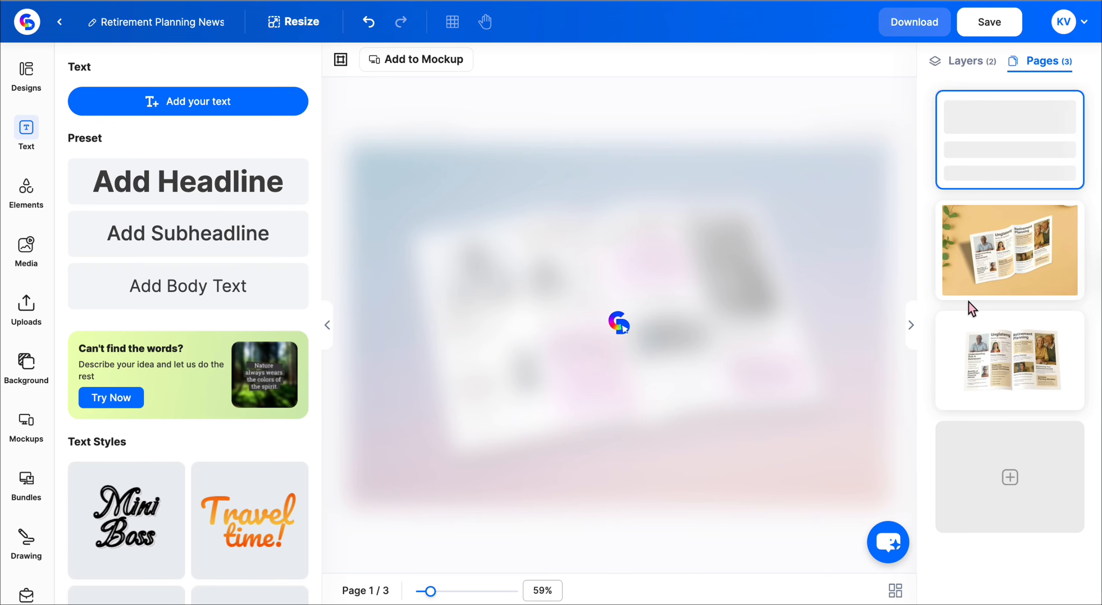
View page 3, return to page 1, and nudge its newsletter mockup slightly up and to the right.
left_click(1015, 325)
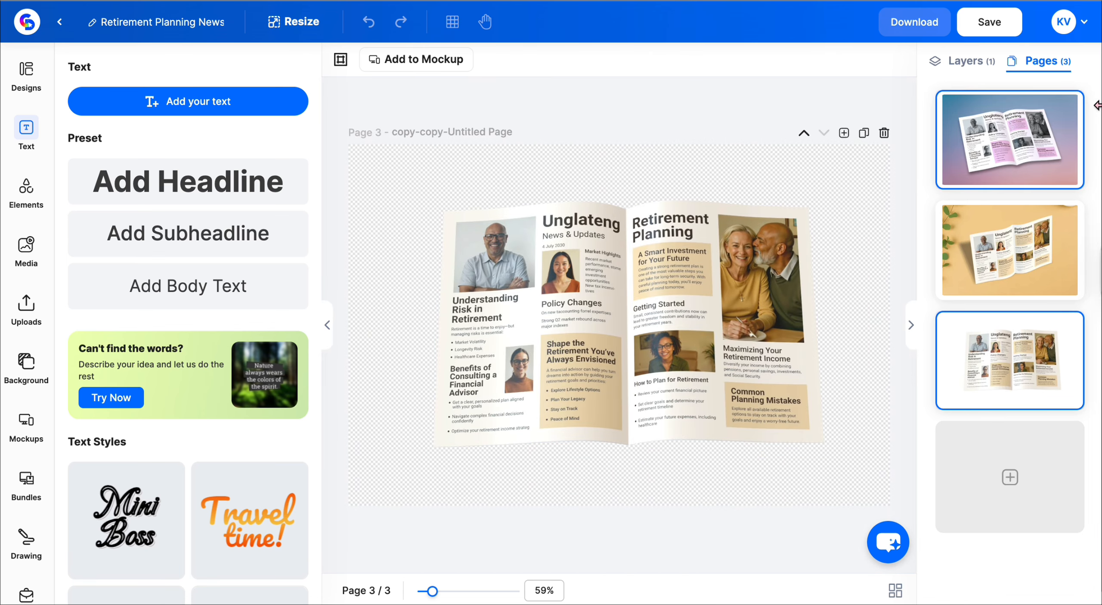
left_click(1019, 130)
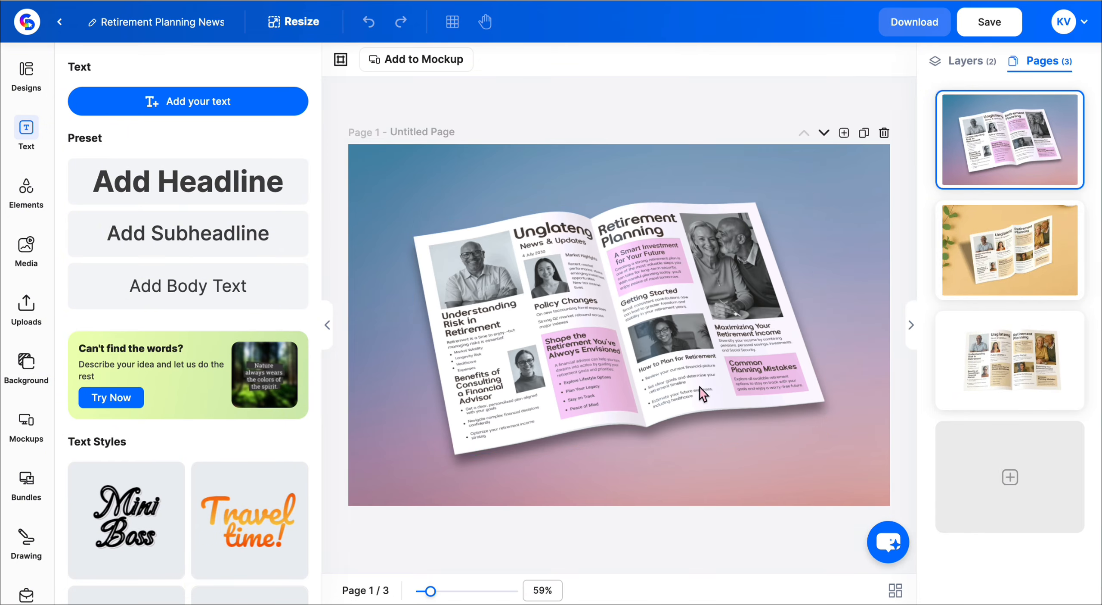
left_click(665, 373)
left_click_drag(664, 371, 678, 360)
Collapse the areas on both sides of the canvas and open the newsletter mockup for 3D editing.
left_click(325, 326)
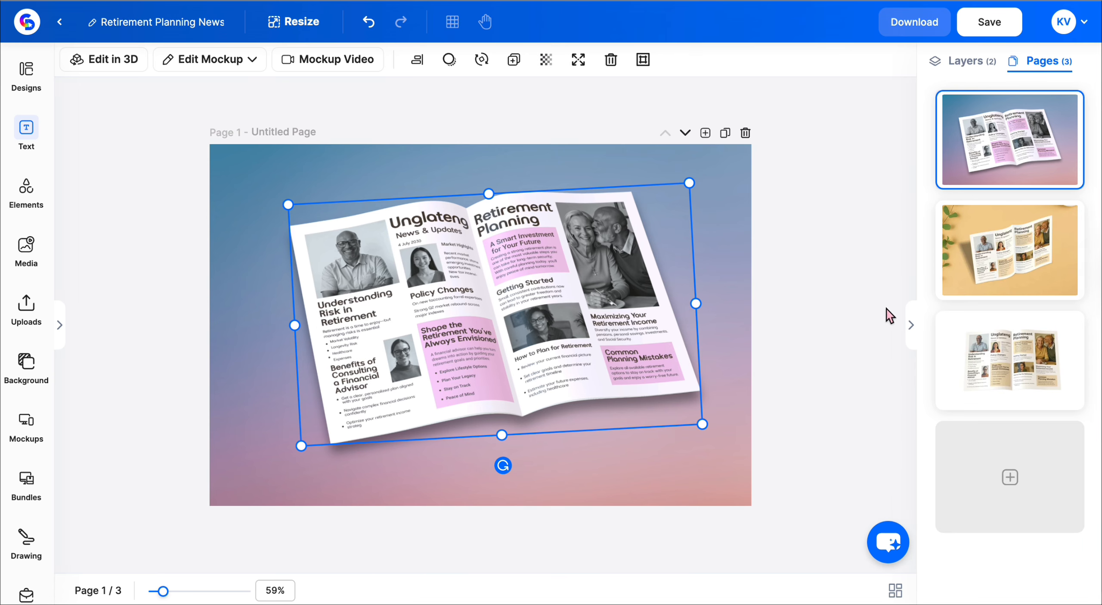
left_click(909, 319)
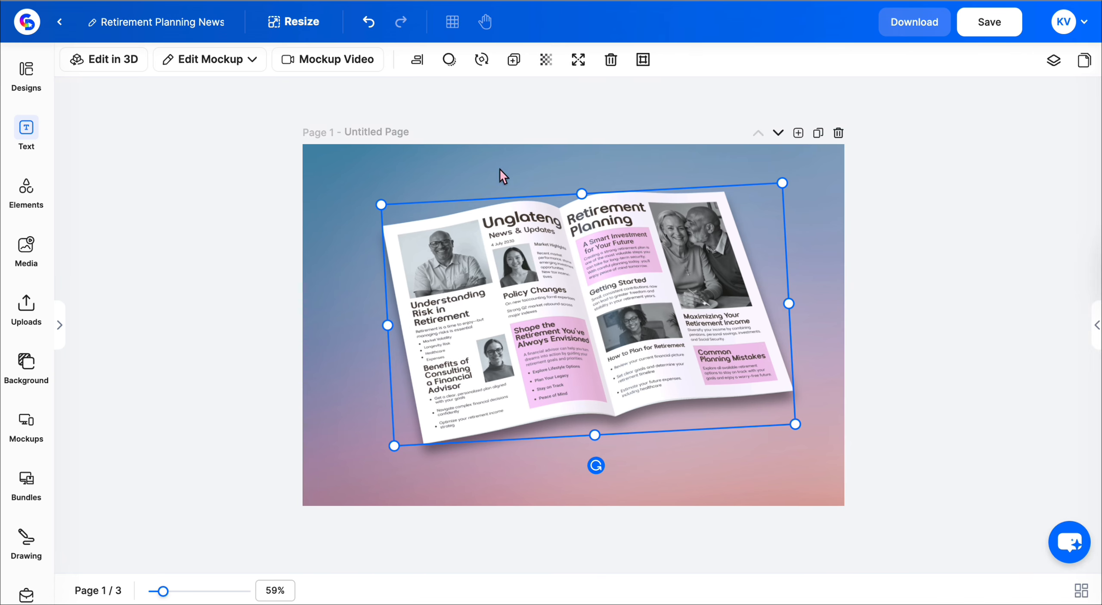
left_click(106, 60)
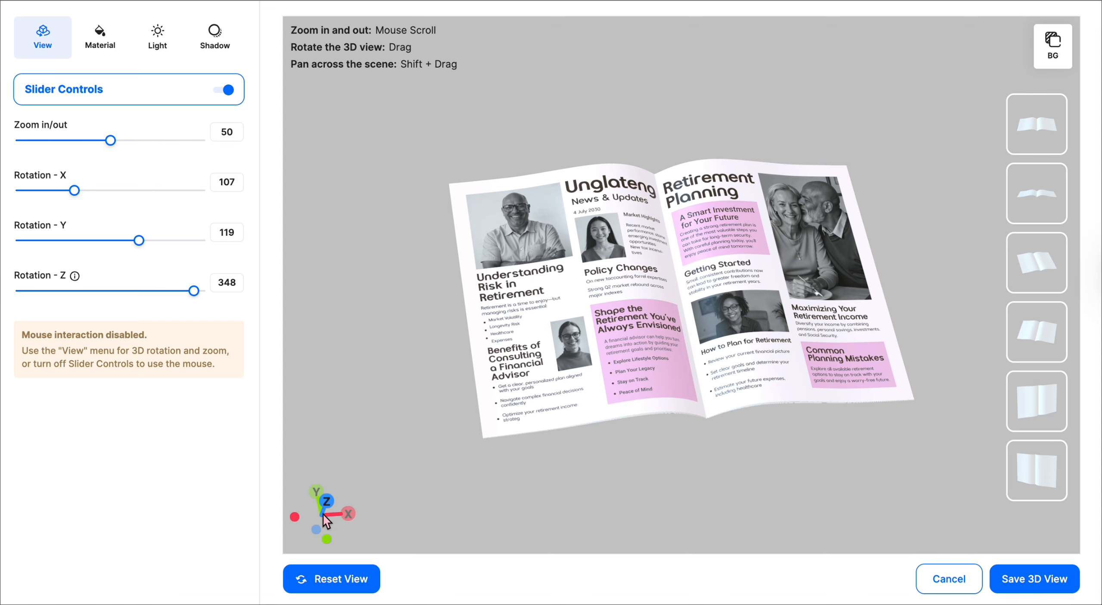
Try rotating the newsletter with the axis gizmo and switch the slider controls back on.
left_click(326, 502)
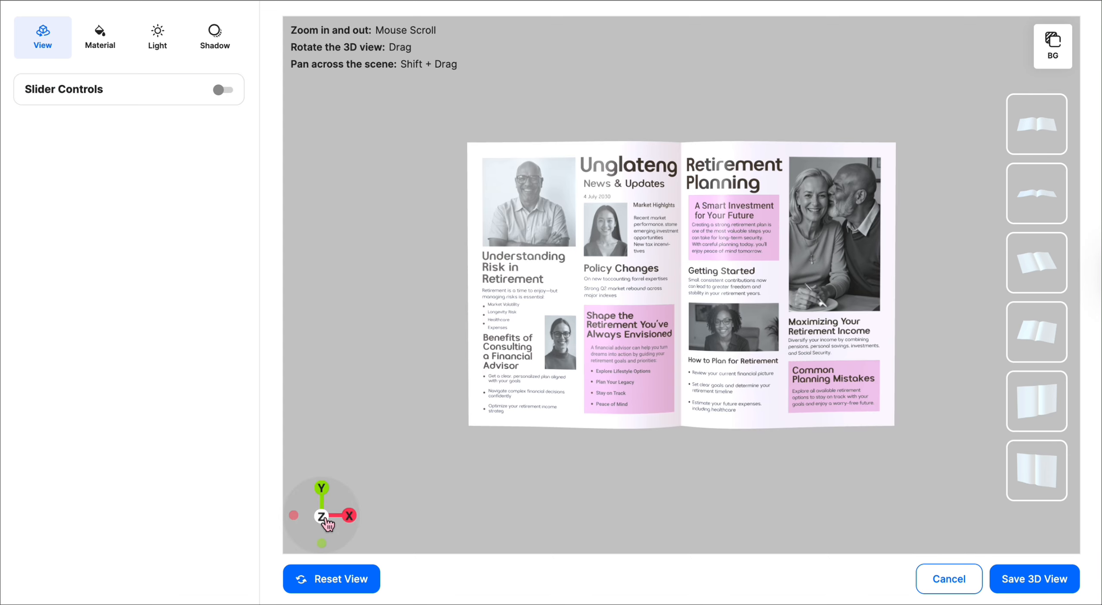
mouse_move(329, 514)
left_mouse_down()
mouse_move(320, 502)
mouse_move(313, 515)
mouse_move(335, 520)
mouse_move(309, 499)
mouse_move(321, 496)
left_mouse_up()
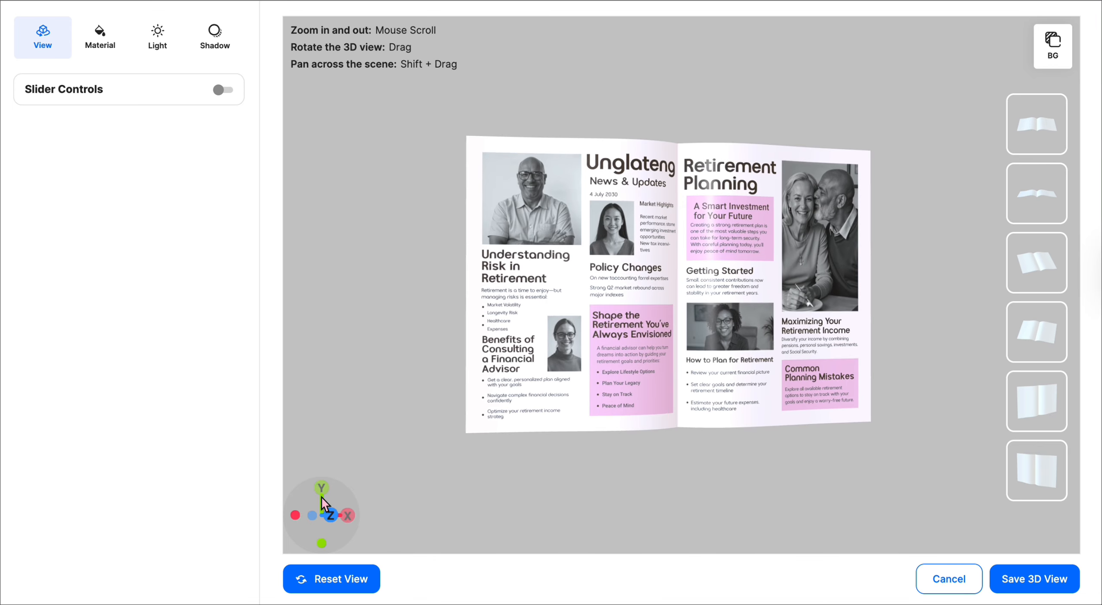
left_click(223, 90)
Set the newsletter's 3D zoom to 57, its X rotation to 113 and its Y rotation to 118.
mouse_move(115, 141)
left_mouse_down()
mouse_move(135, 146)
mouse_move(124, 151)
left_mouse_up()
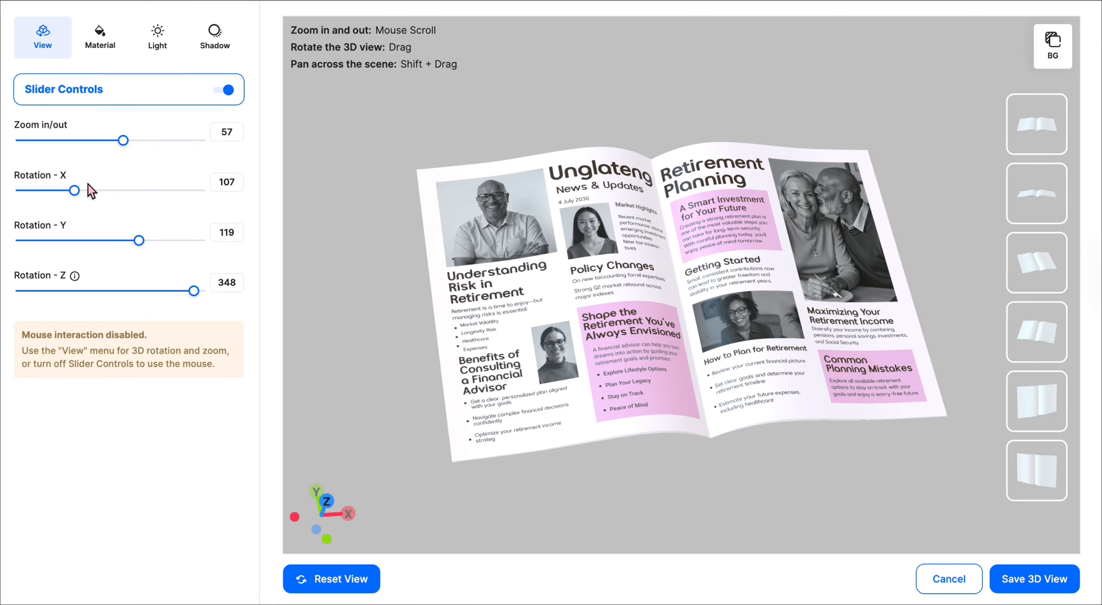
mouse_move(78, 196)
left_mouse_down()
mouse_move(107, 197)
mouse_move(78, 207)
left_mouse_up()
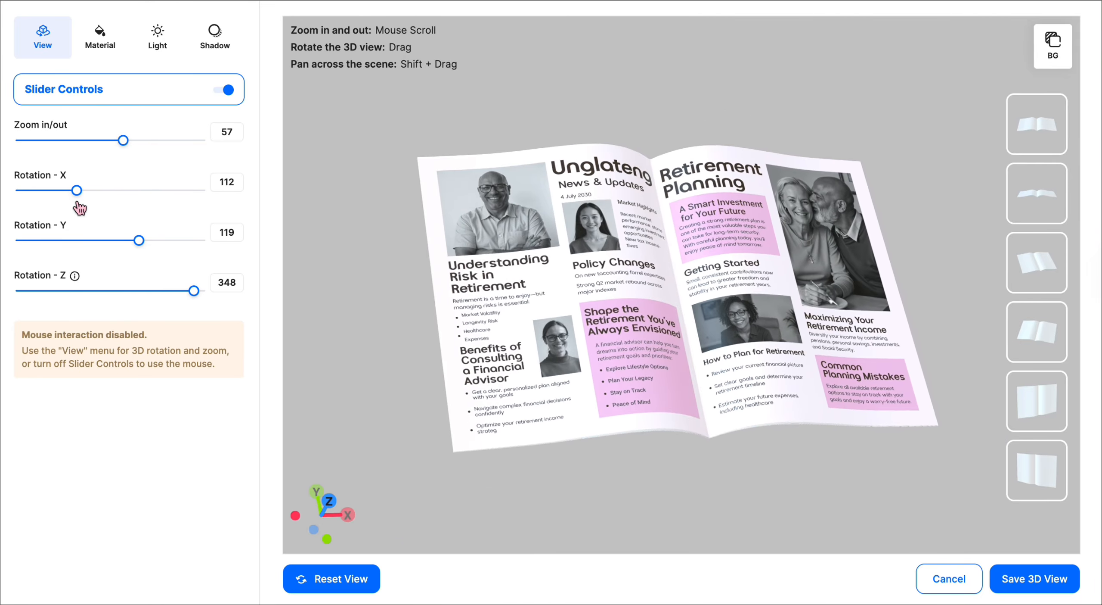
mouse_move(139, 241)
left_mouse_down()
mouse_move(162, 249)
mouse_move(139, 255)
left_mouse_up()
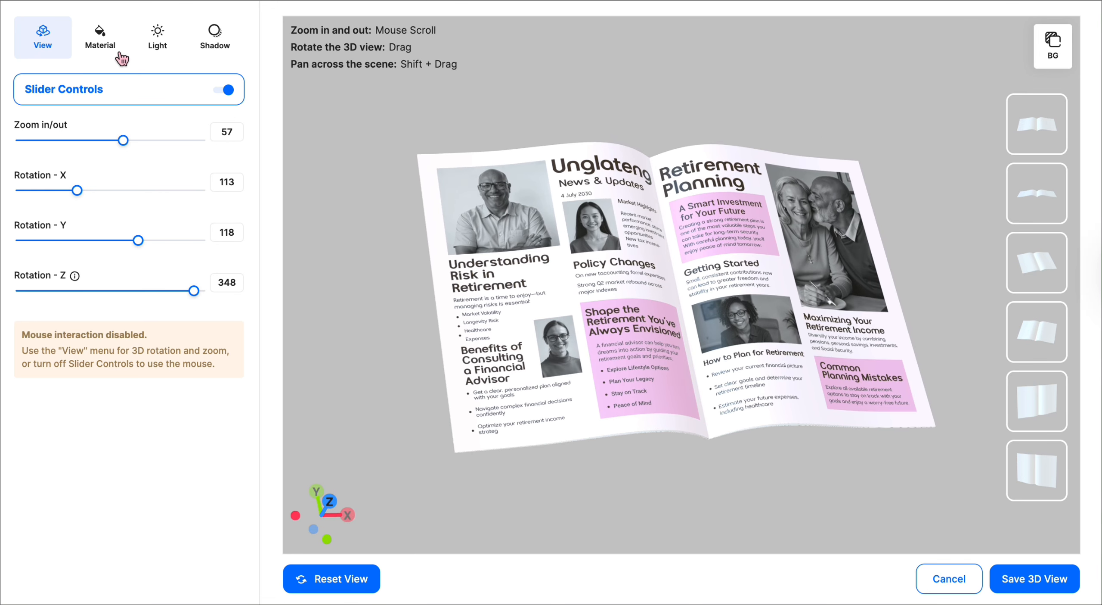
Examine the stack and cover material options and the light reflection and shadow settings of the 3D newsletter.
left_click(102, 38)
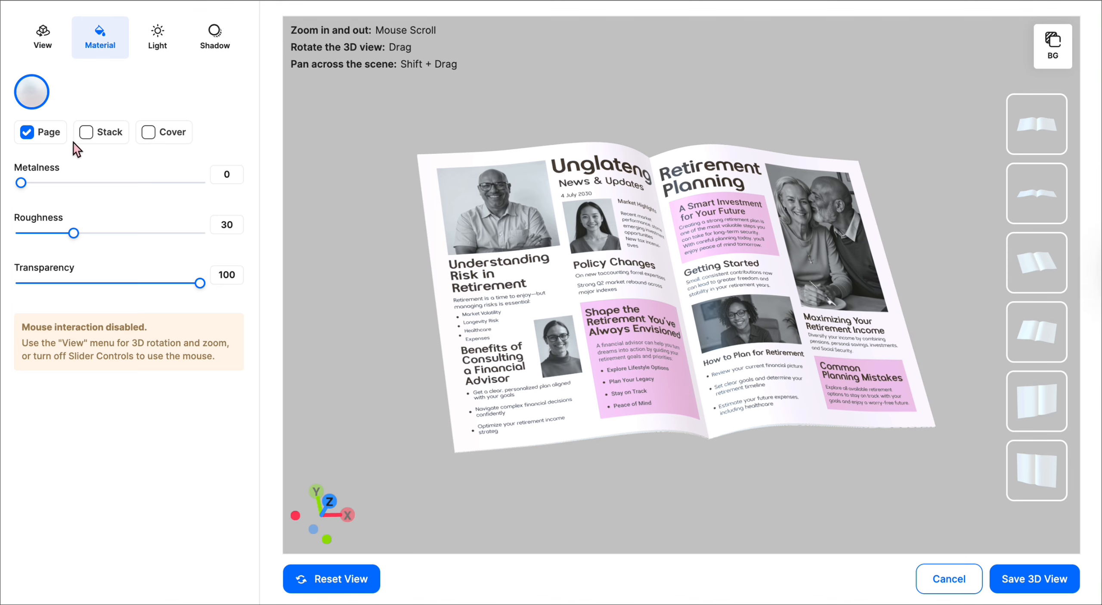
left_click(88, 134)
left_click(158, 142)
left_click(112, 136)
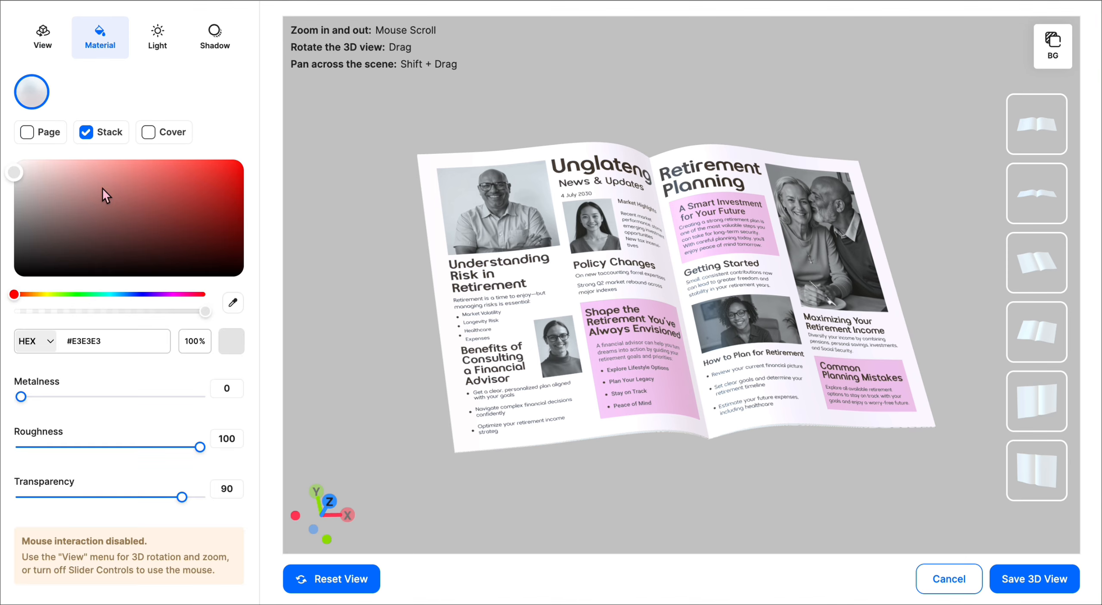
left_click(158, 37)
left_click(227, 91)
left_click(226, 91)
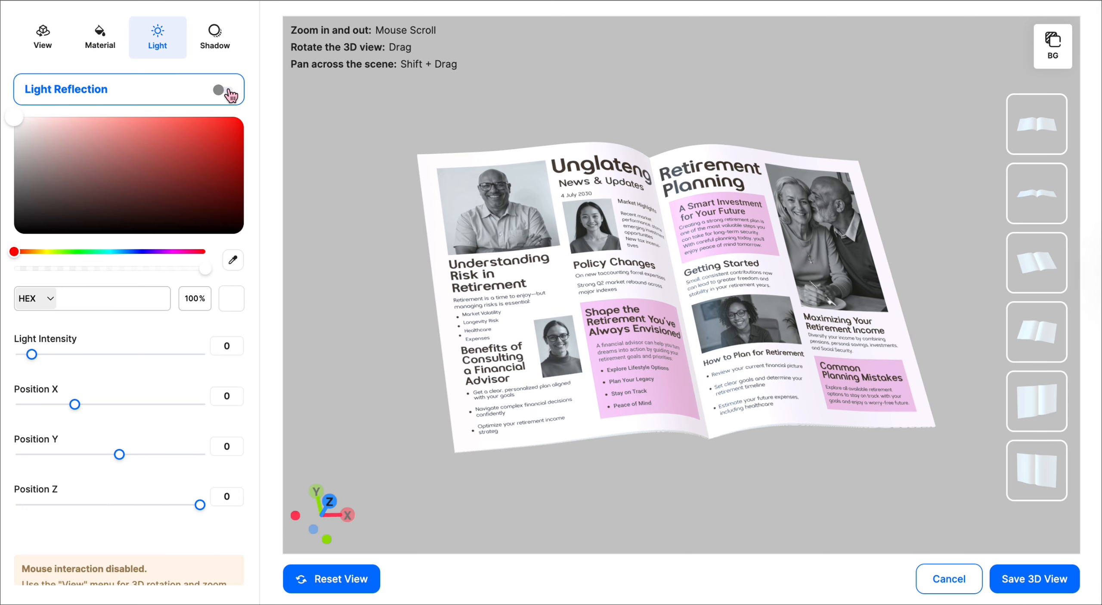
left_click(211, 42)
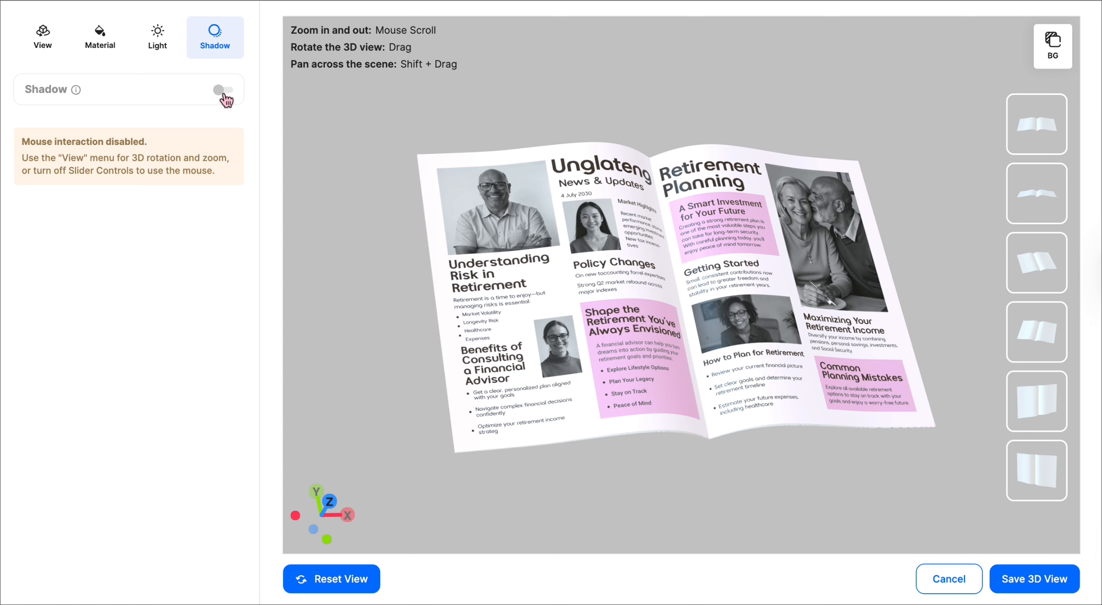
Lower the page material's roughness to 1 and raise its metalness slightly for a glossier finish.
left_click(104, 41)
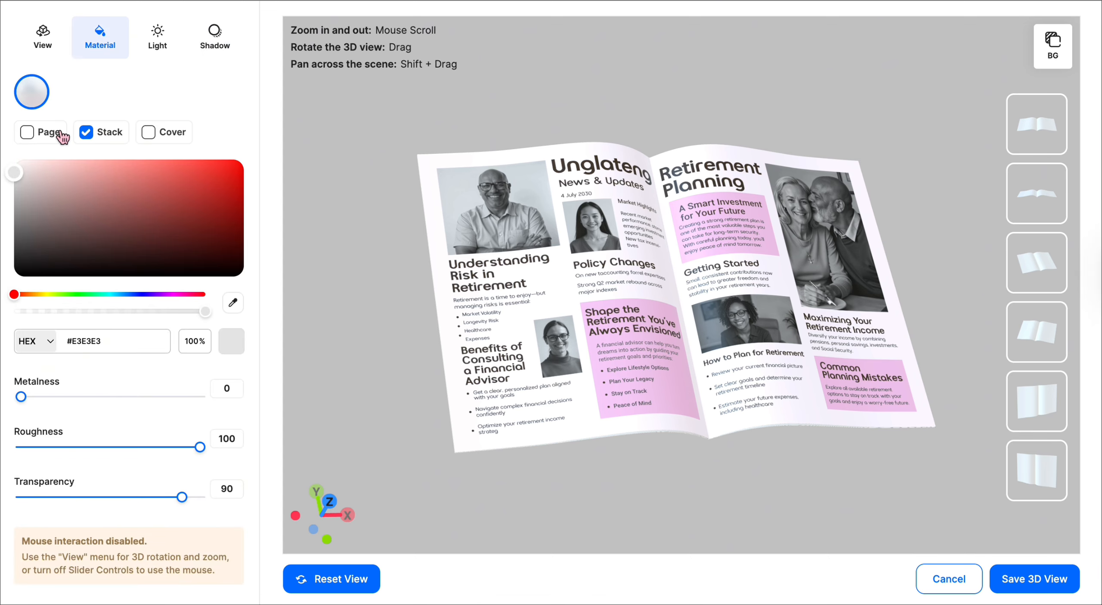
left_click(30, 134)
left_click_drag(73, 233, 2, 237)
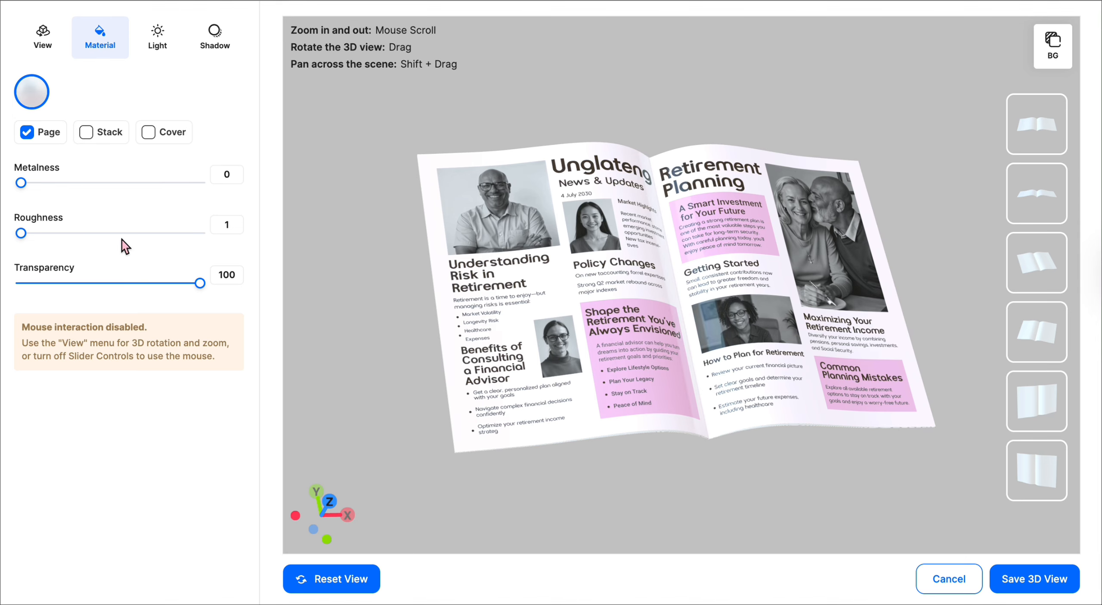
left_click_drag(20, 183, 52, 188)
Set the 3D newsletter's rotation to X 102, Y 97 and Z 355.
left_click(44, 35)
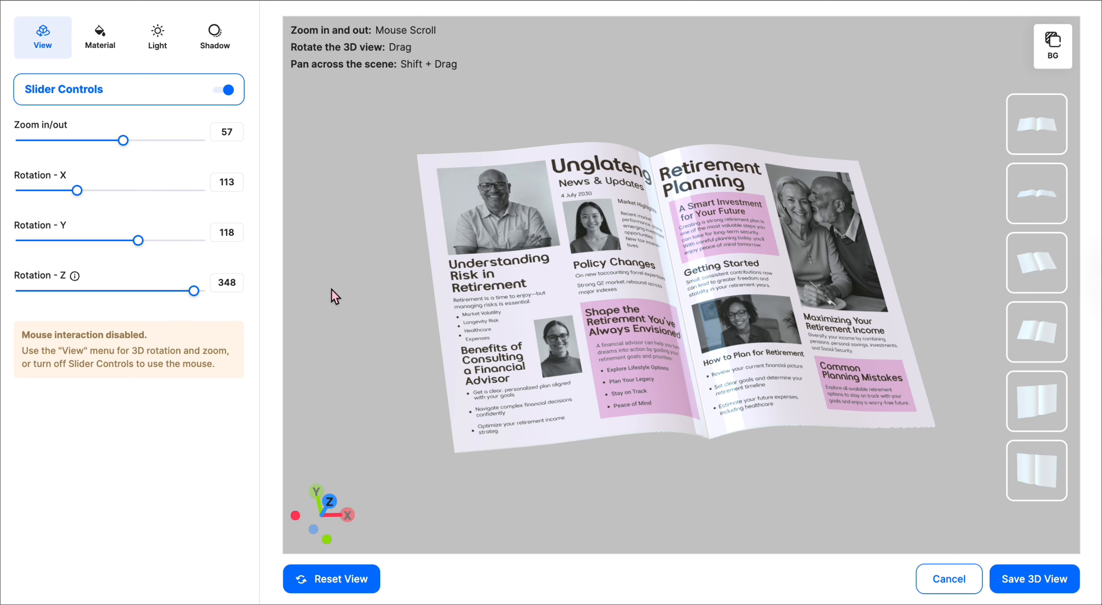
left_click_drag(138, 246, 117, 247)
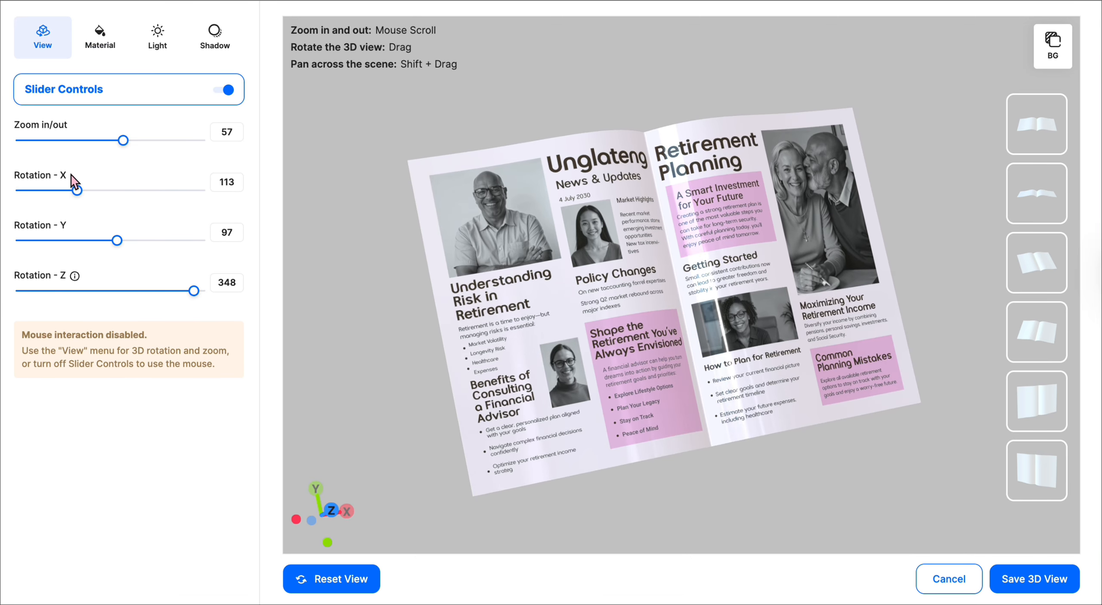
left_click_drag(79, 194, 74, 191)
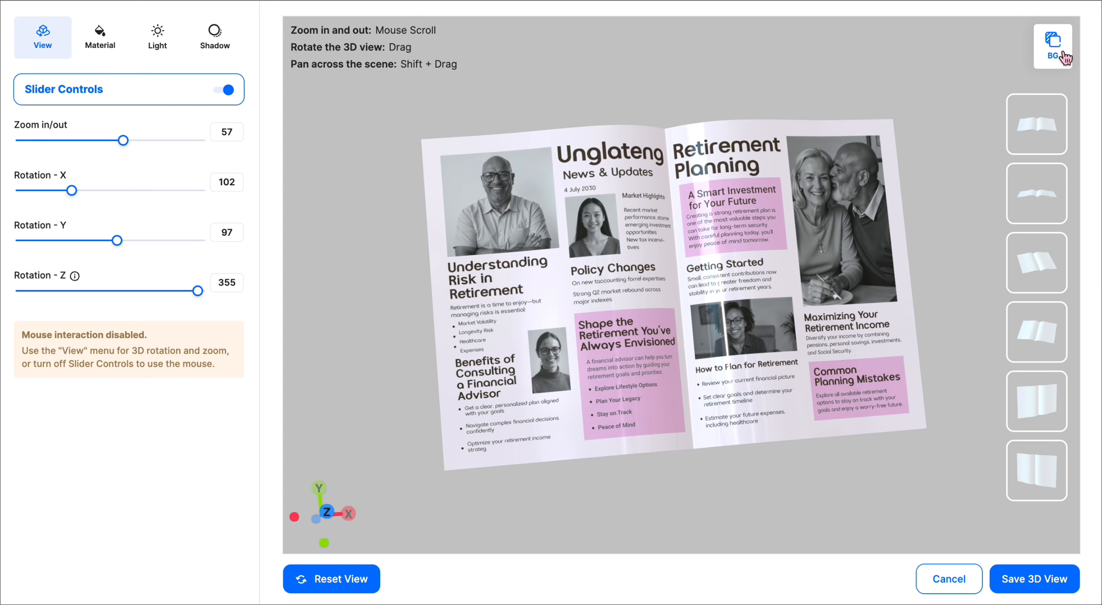
Save the adjusted 3D view and move the newsletter mockup closer to the center of the gradient page.
left_click(1065, 58)
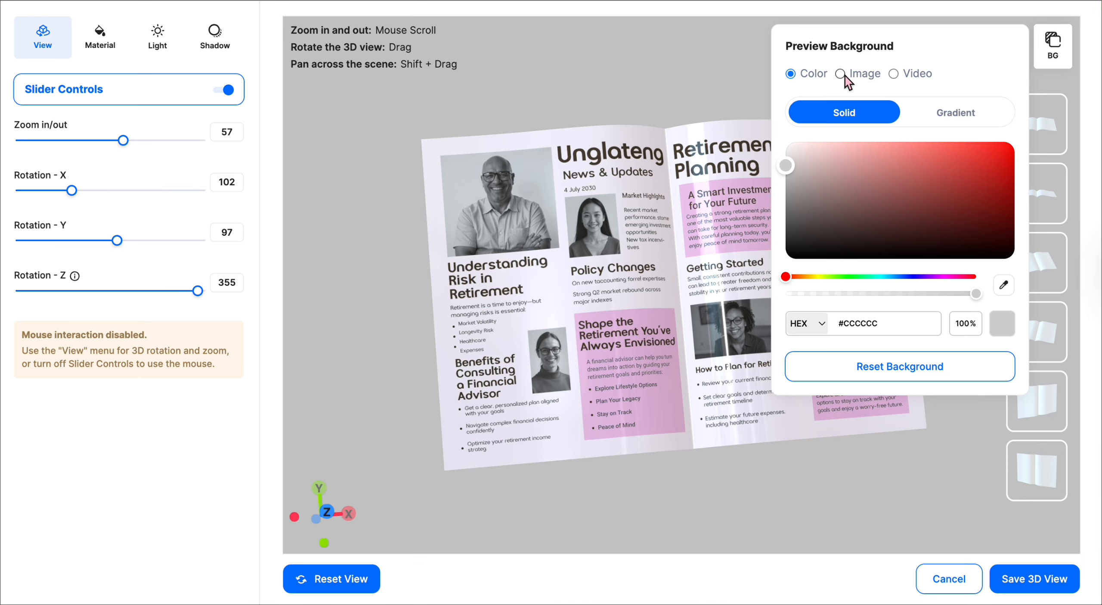
left_click(1054, 54)
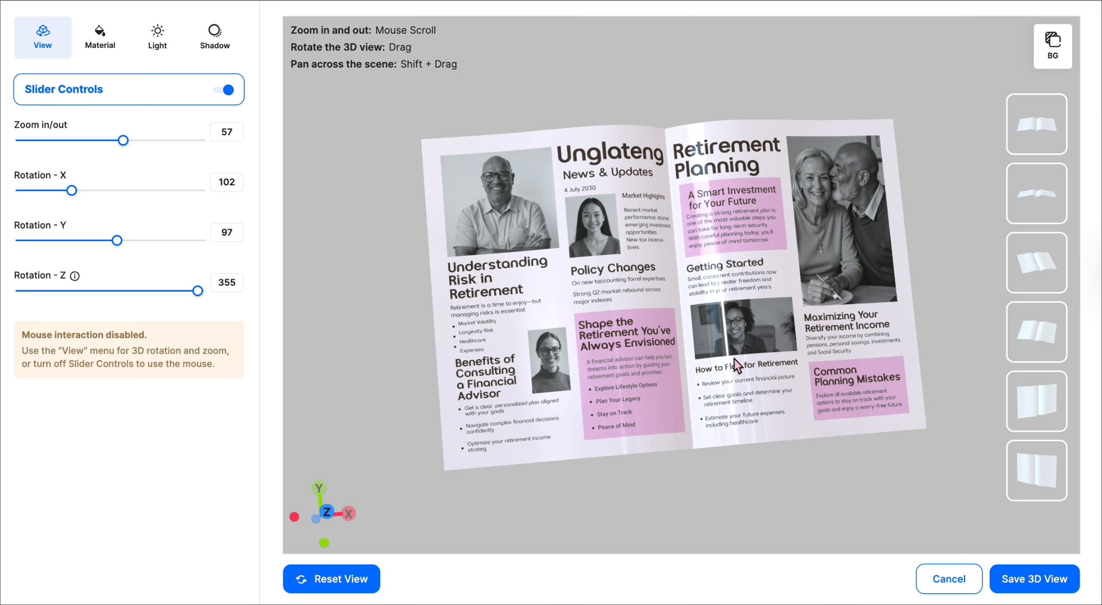
left_click(1054, 585)
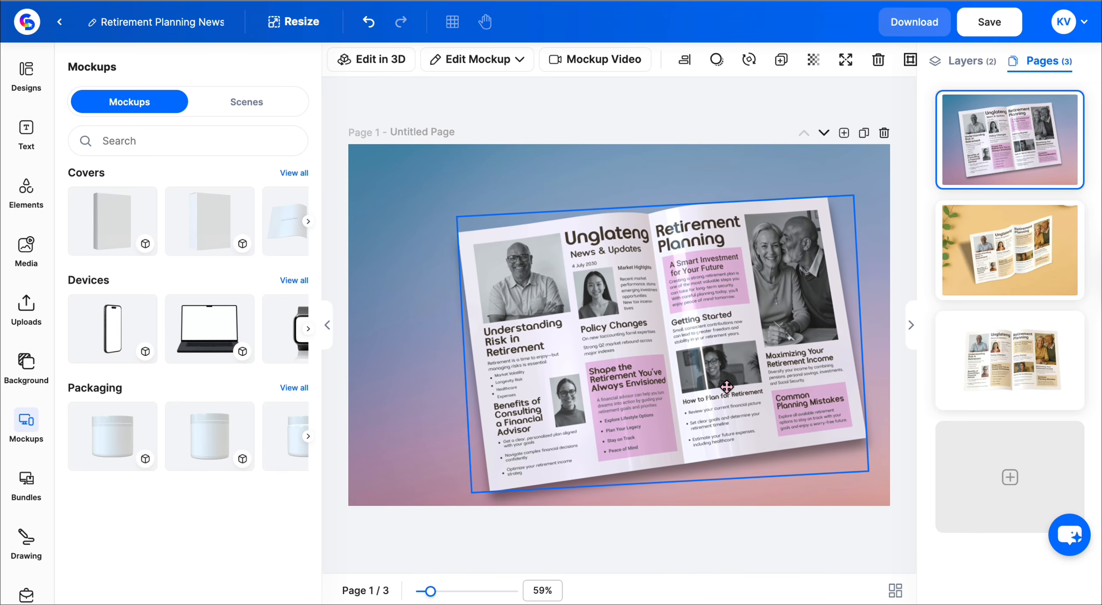
left_click_drag(727, 386, 701, 367)
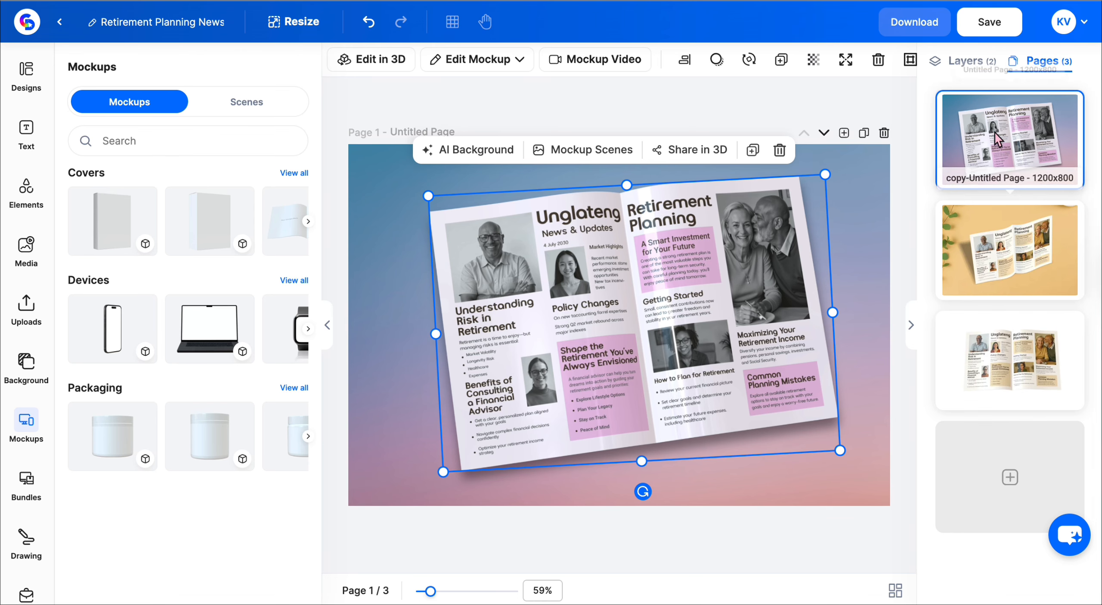
View the newsletter mockup on the second page.
left_click(1025, 260)
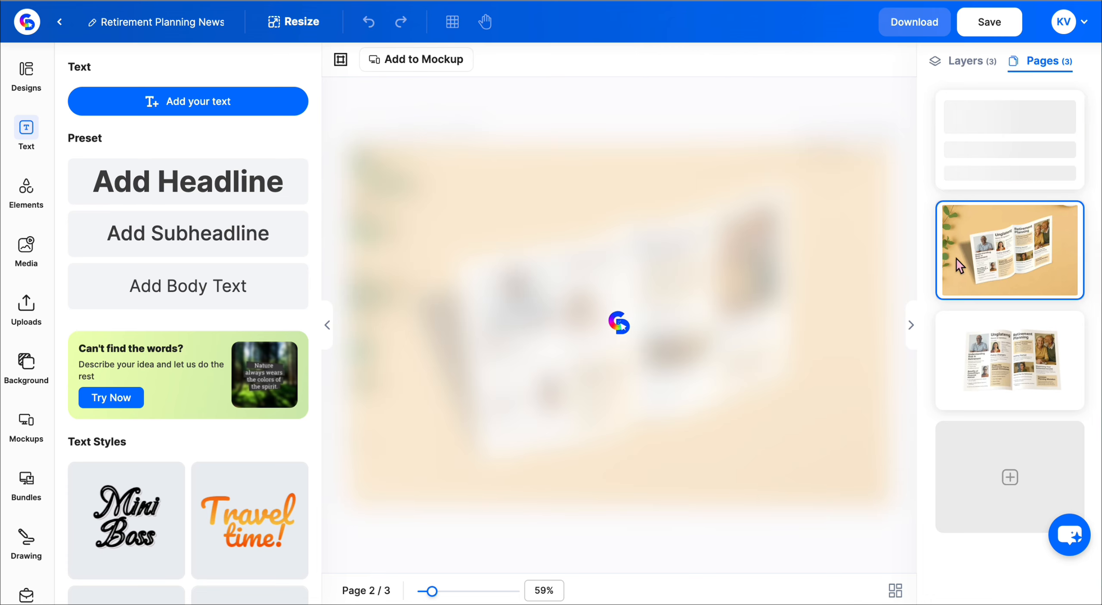
left_click(641, 337)
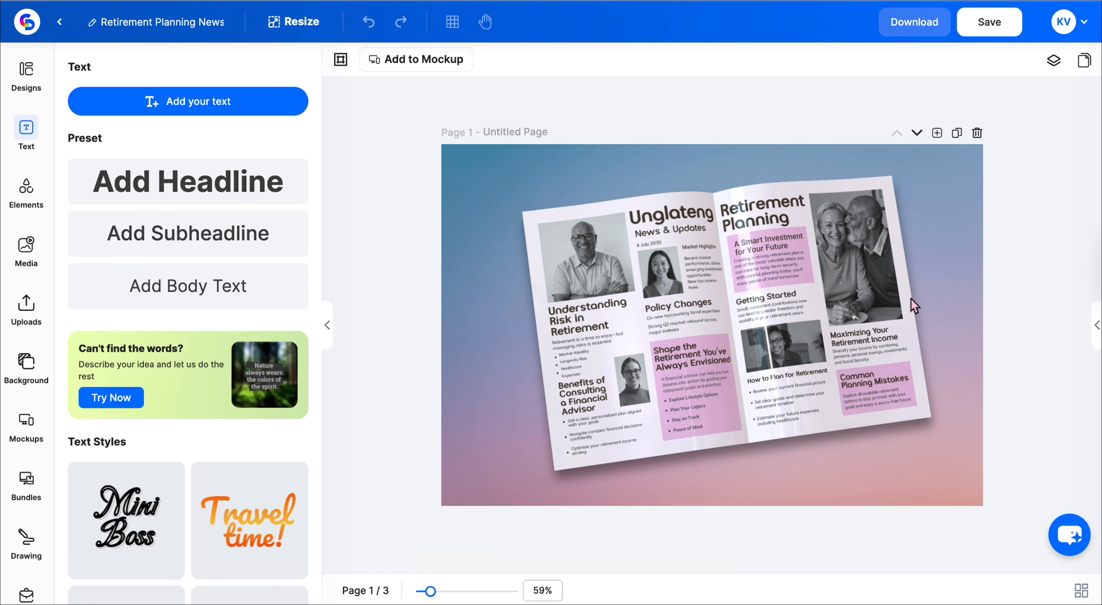
Preview the Horizontal rotation and Horizontal rotation & zoom in animations for the first page's mockup video and examine its background options.
left_click(766, 259)
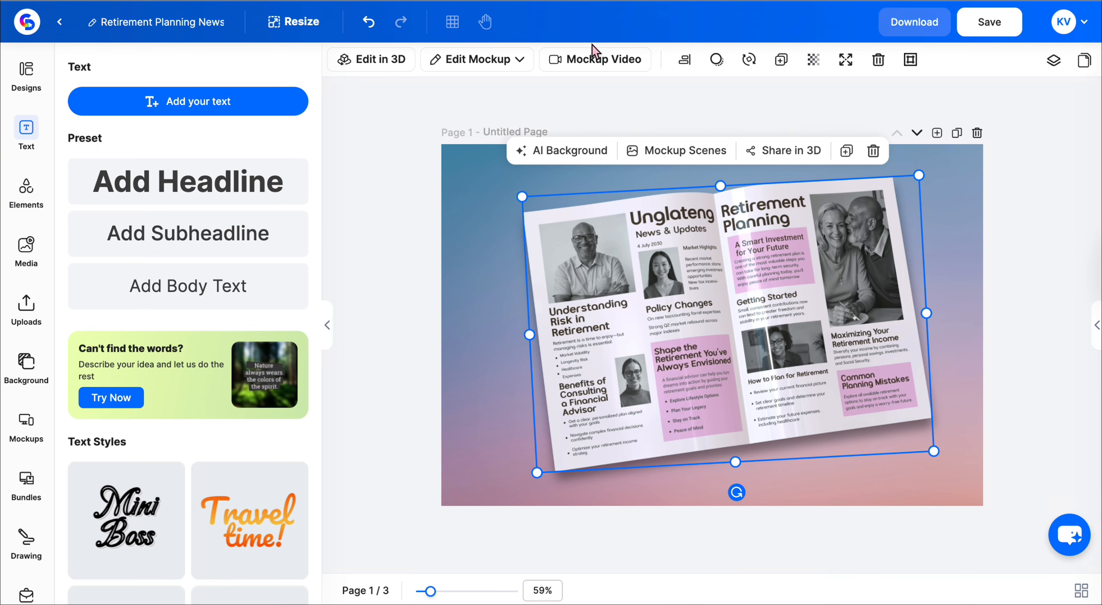
left_click(595, 63)
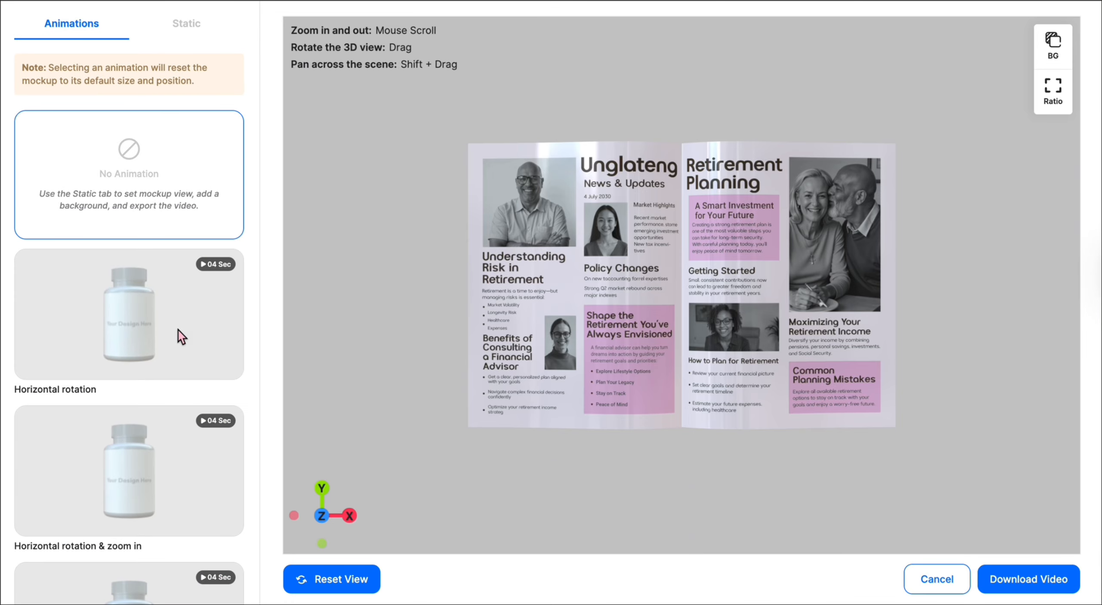
left_click(181, 335)
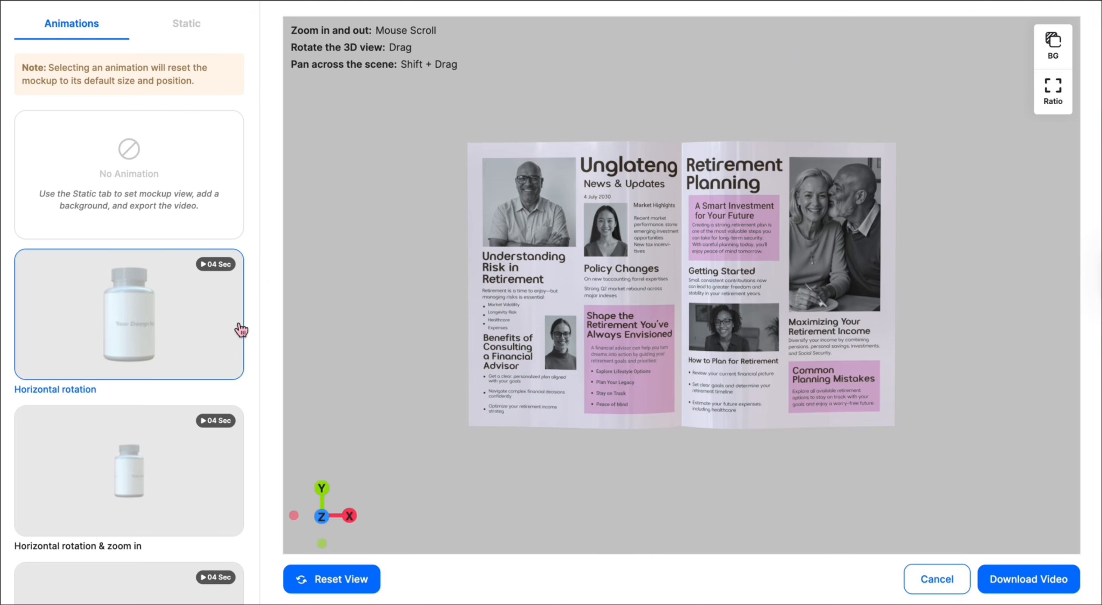
scroll(243, 327, "down", 3)
left_click(1054, 43)
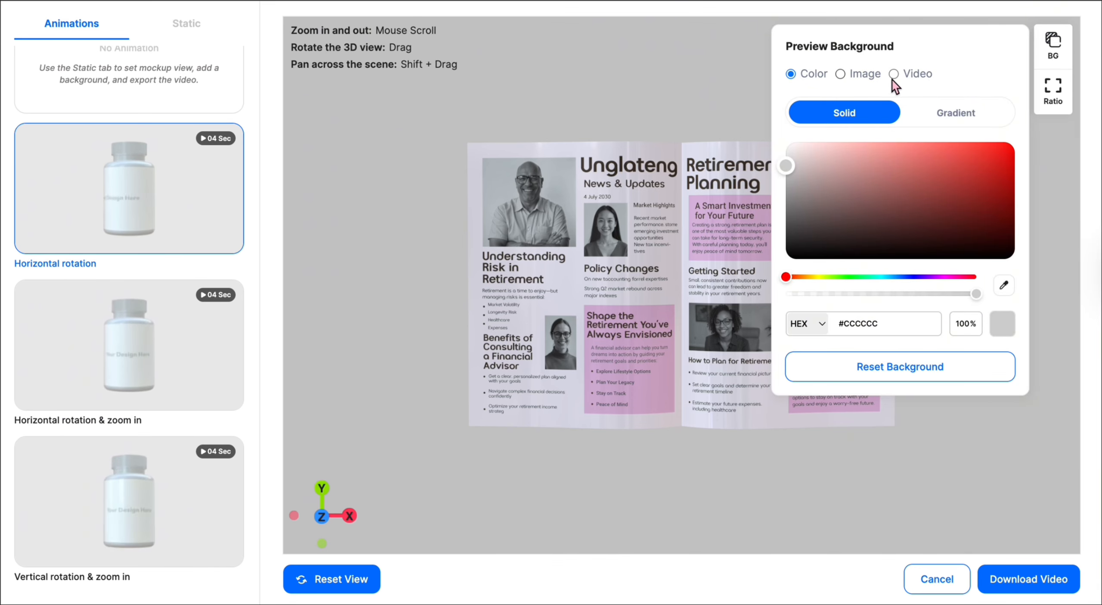
left_click(1067, 43)
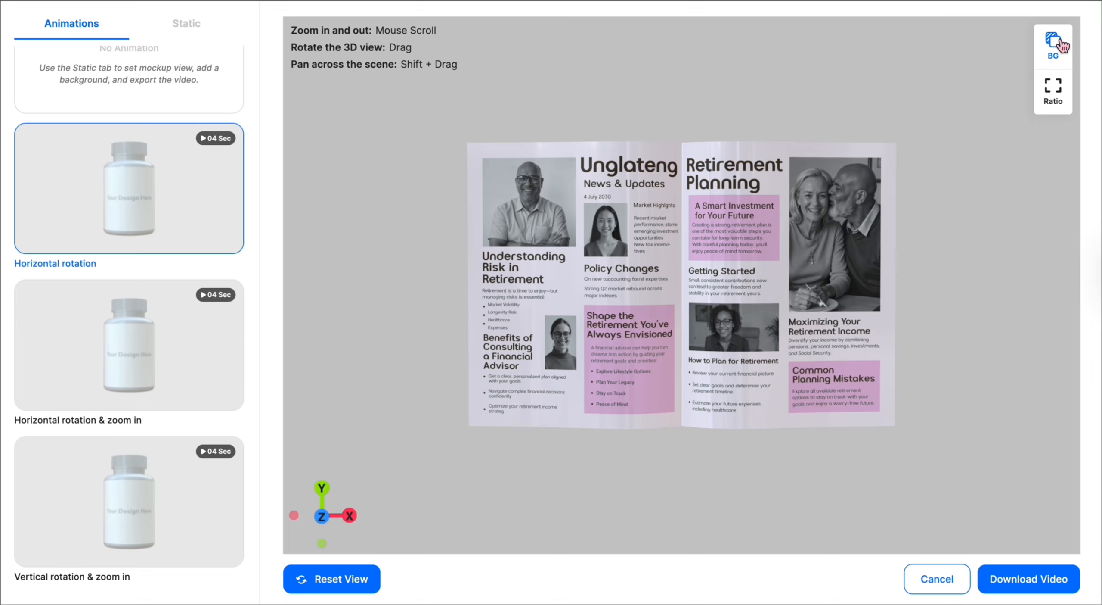
left_click(125, 371)
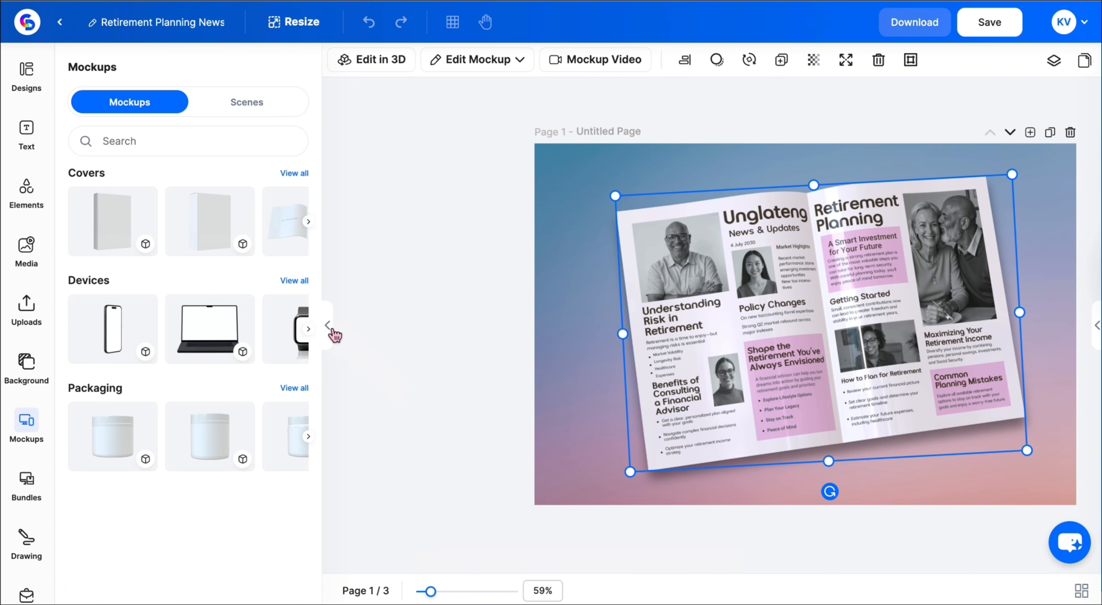
Copy the 3D share link and embed code of the first page's newsletter mockup, and save the design.
left_click(331, 328)
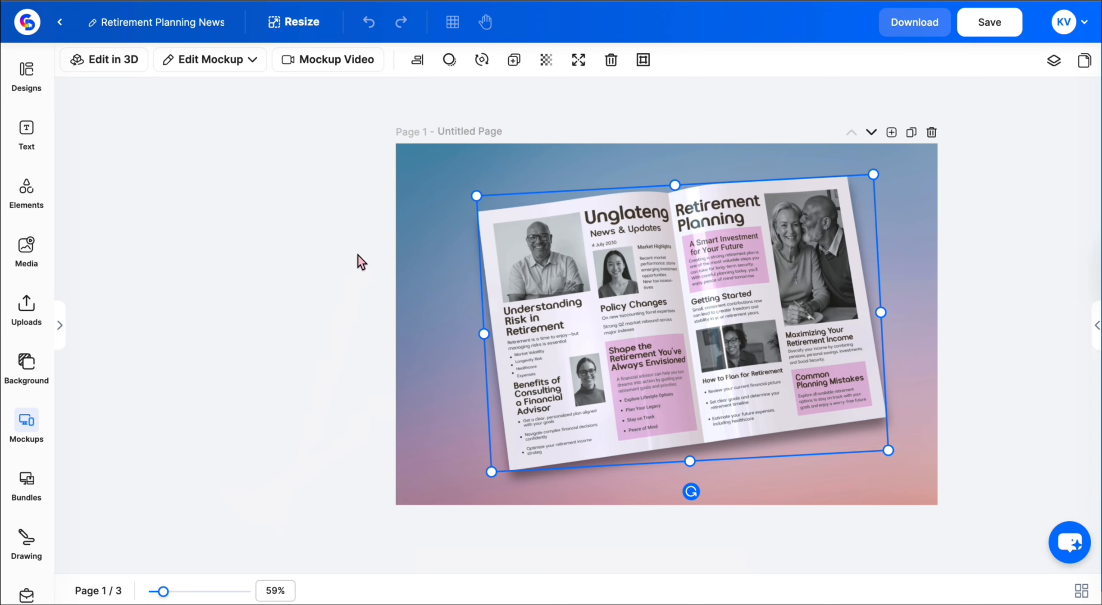
left_click(458, 229)
left_click(627, 255)
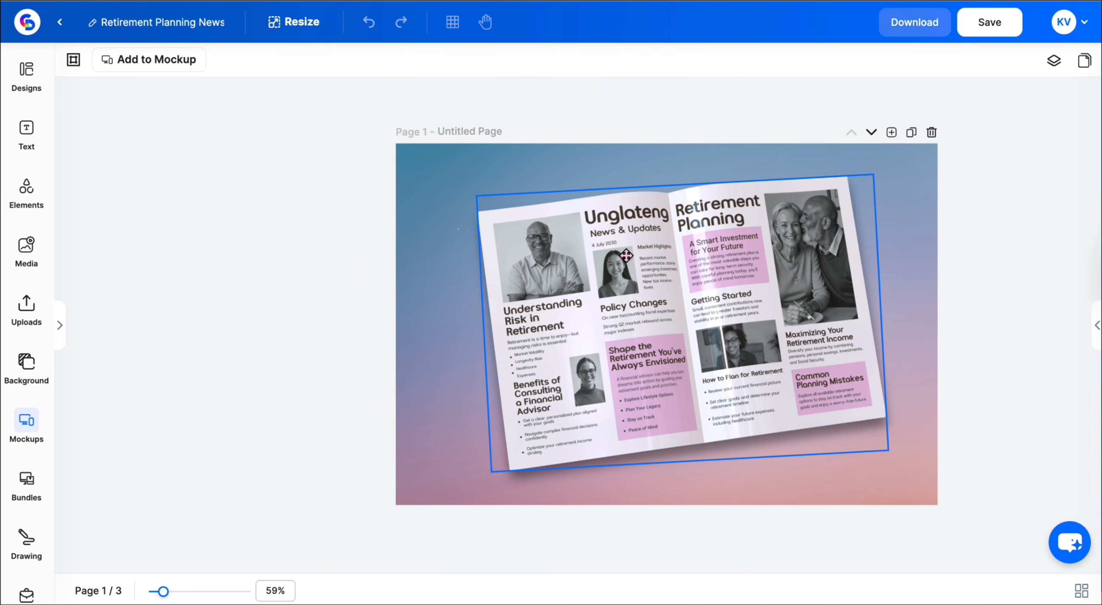
left_click(728, 154)
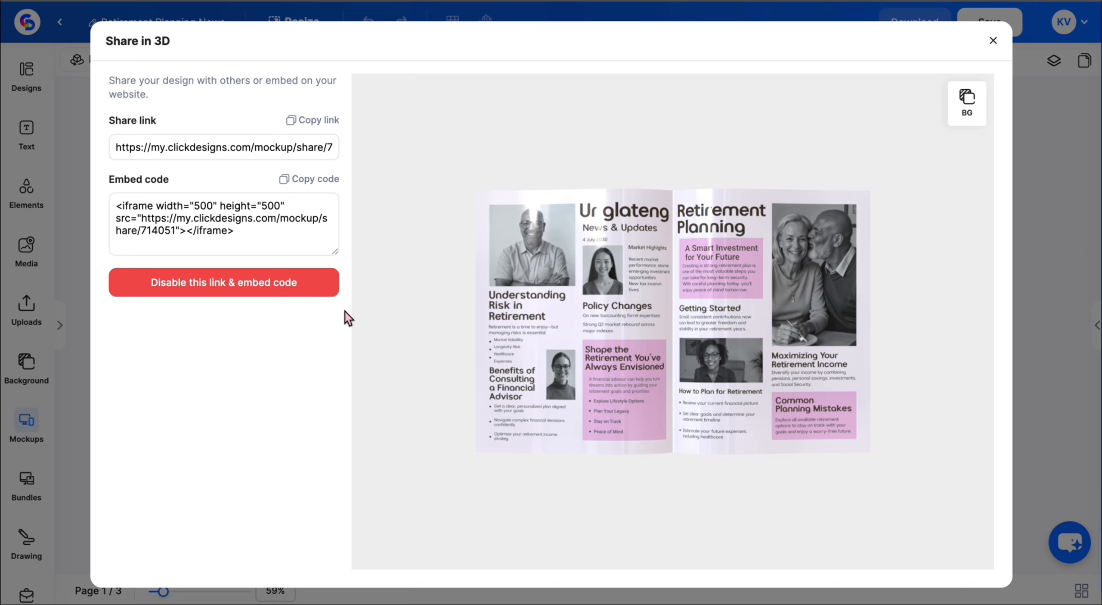
left_click(319, 123)
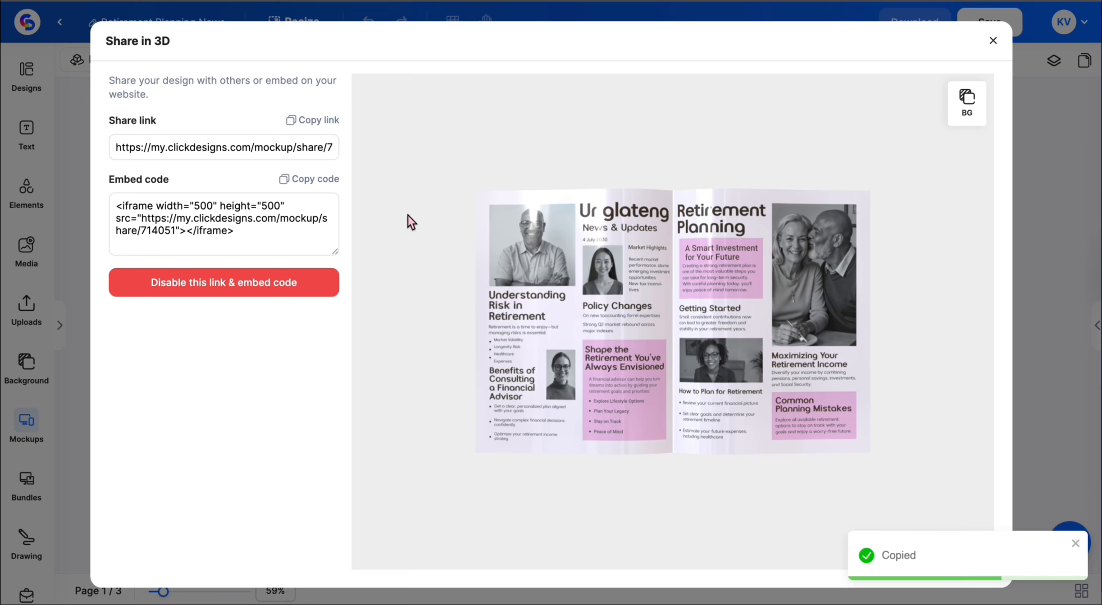
left_click(305, 181)
left_click(994, 42)
left_click(924, 202)
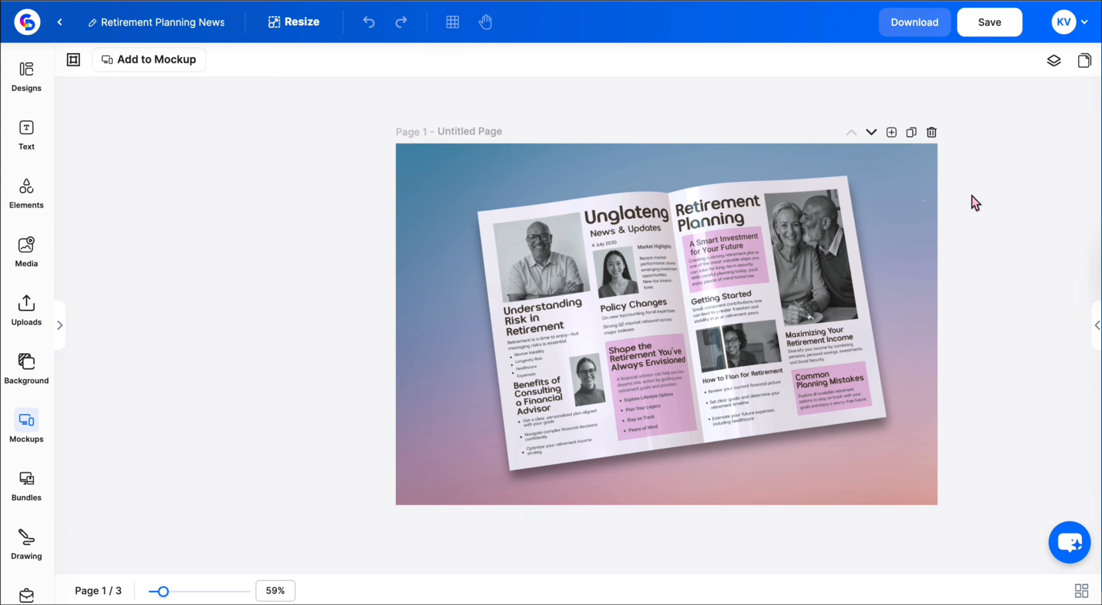
left_click(984, 26)
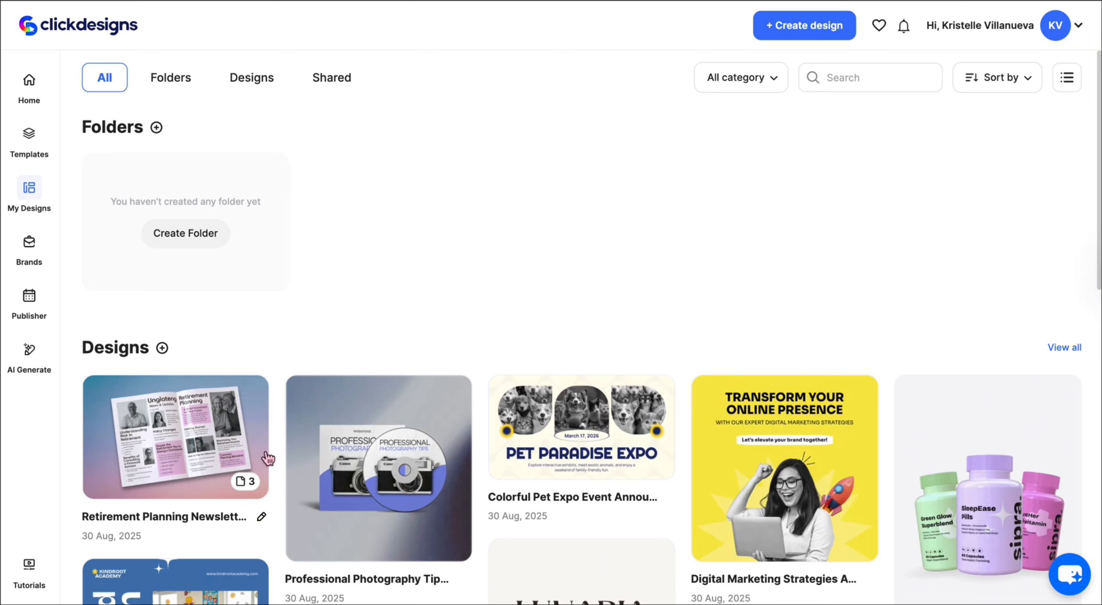
Preview all three pages of the Retirement Planning Newsletter in My Designs and reopen the design for editing.
mouse_move(194, 474)
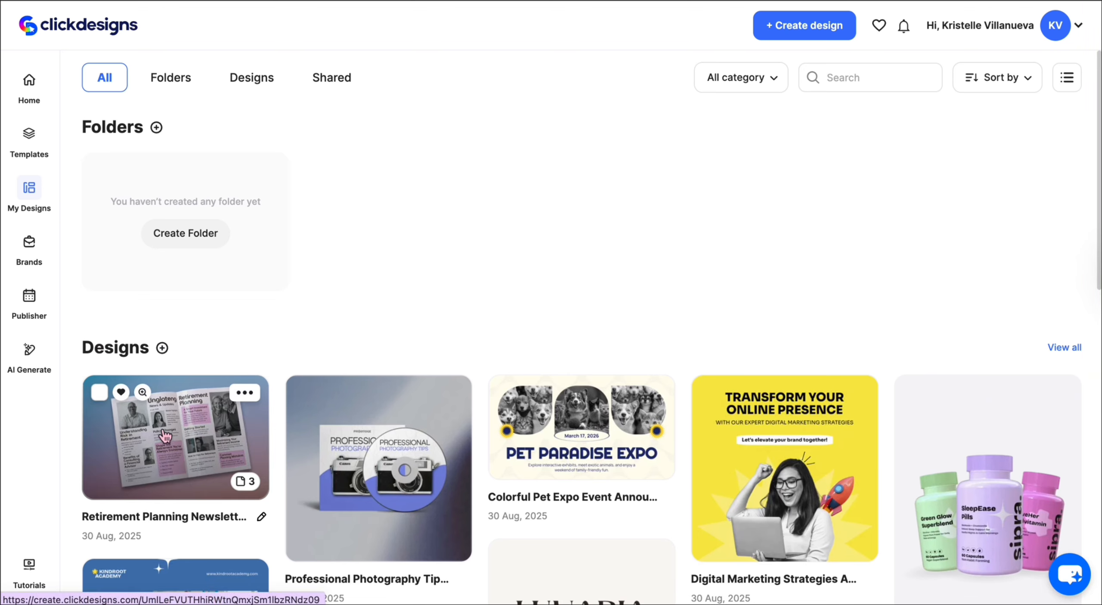
left_click(142, 392)
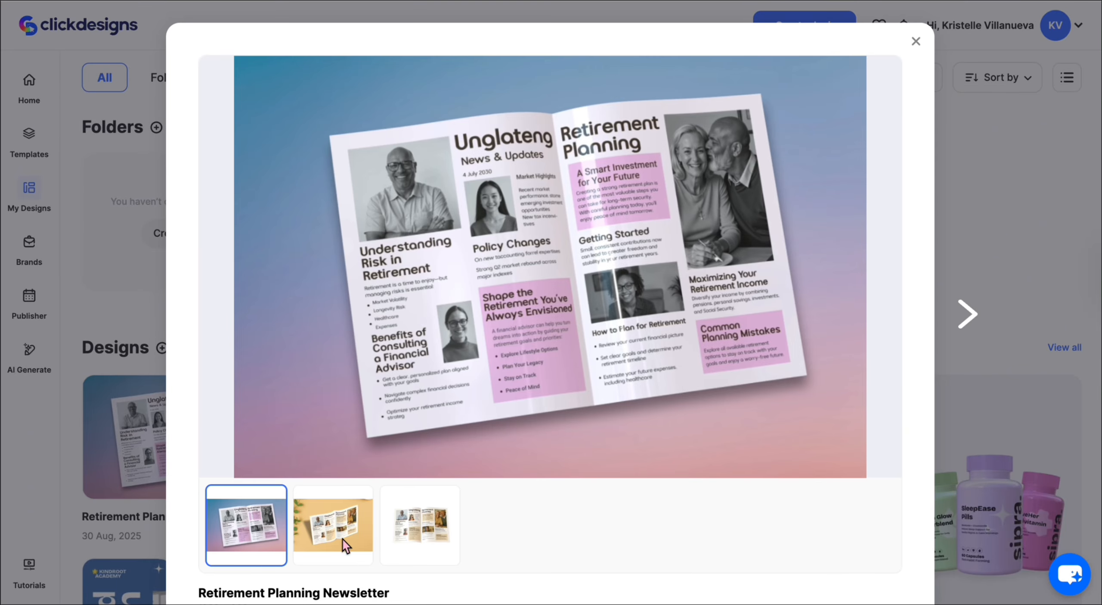
left_click(343, 539)
left_click(400, 529)
left_click(243, 518)
left_click(916, 40)
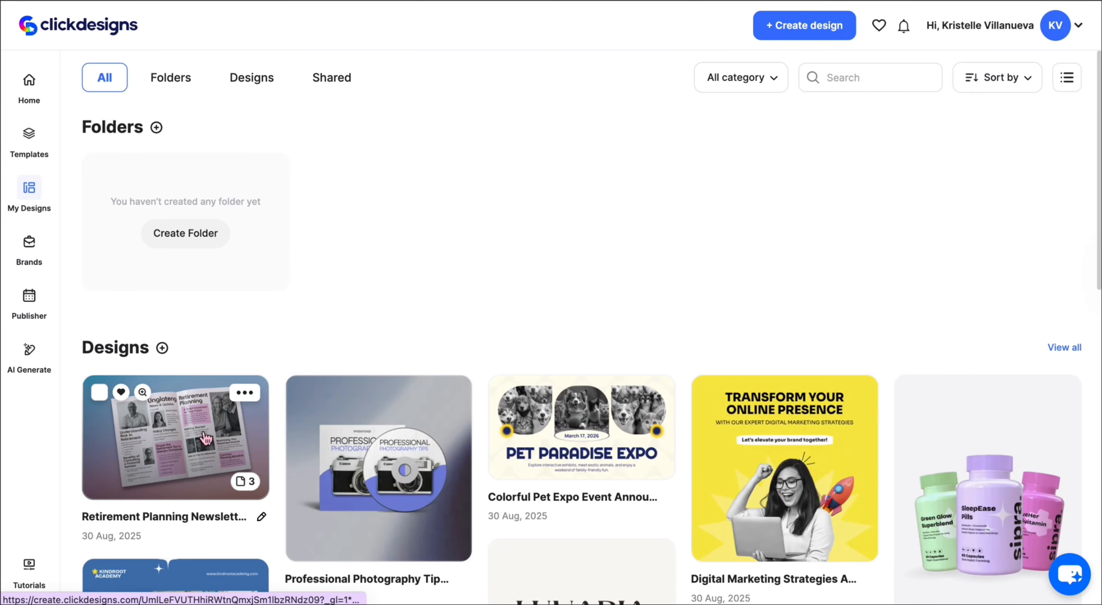
left_click(205, 437)
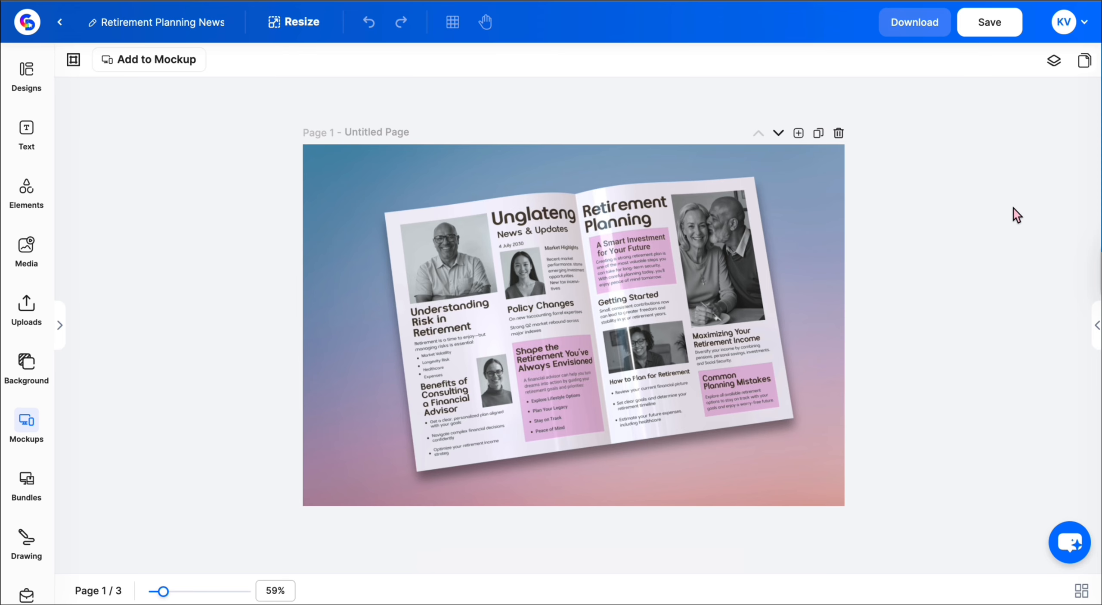